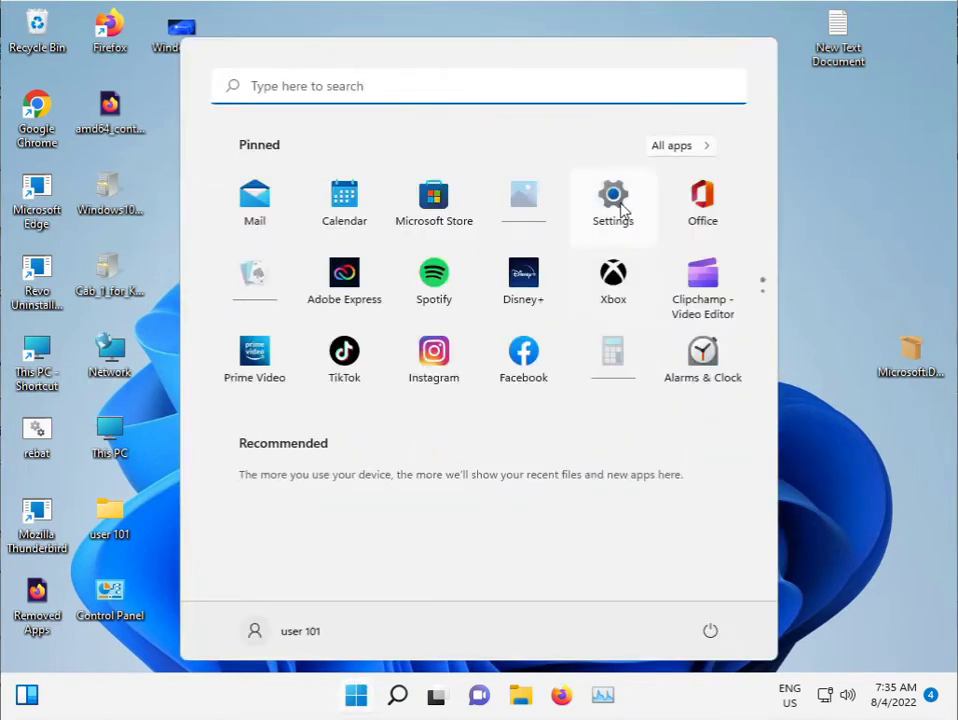
Run the Windows Update troubleshooter from Settings > System > Troubleshoot > Other troubleshooters
left_click(617, 202)
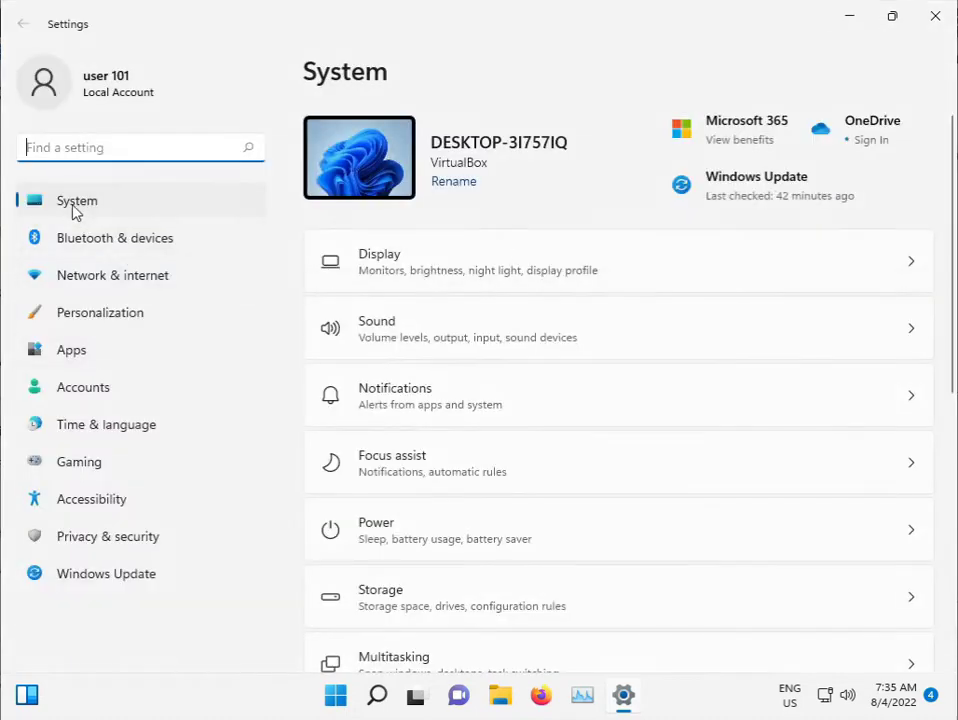
scroll(470, 487, "down", 1)
scroll(470, 491, "down", 2)
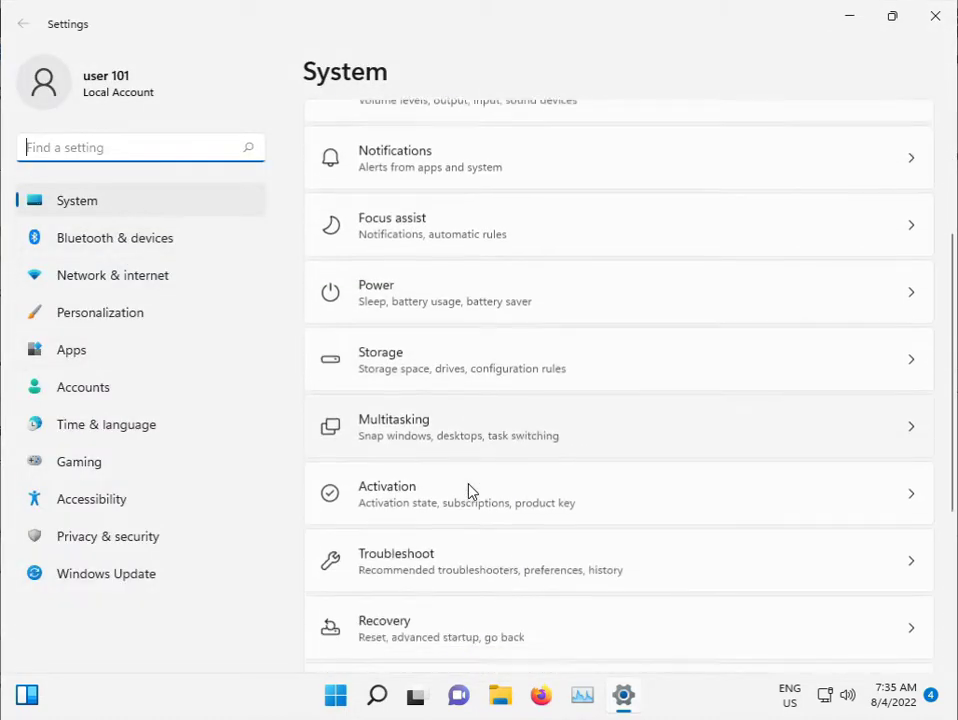
scroll(467, 492, "down", 2)
left_click(419, 382)
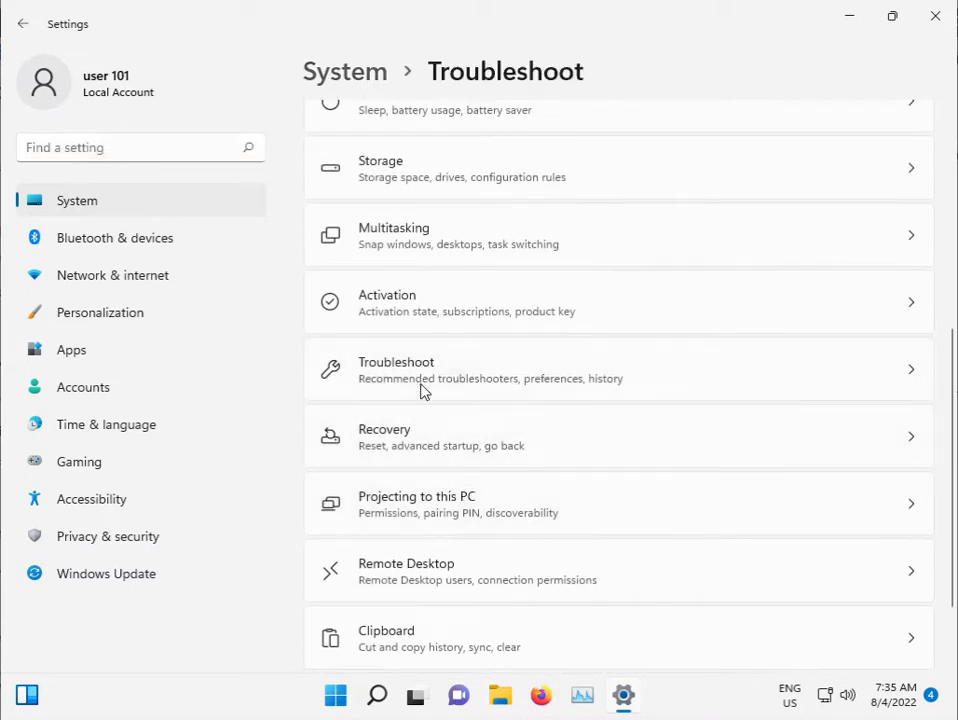
left_click(532, 299)
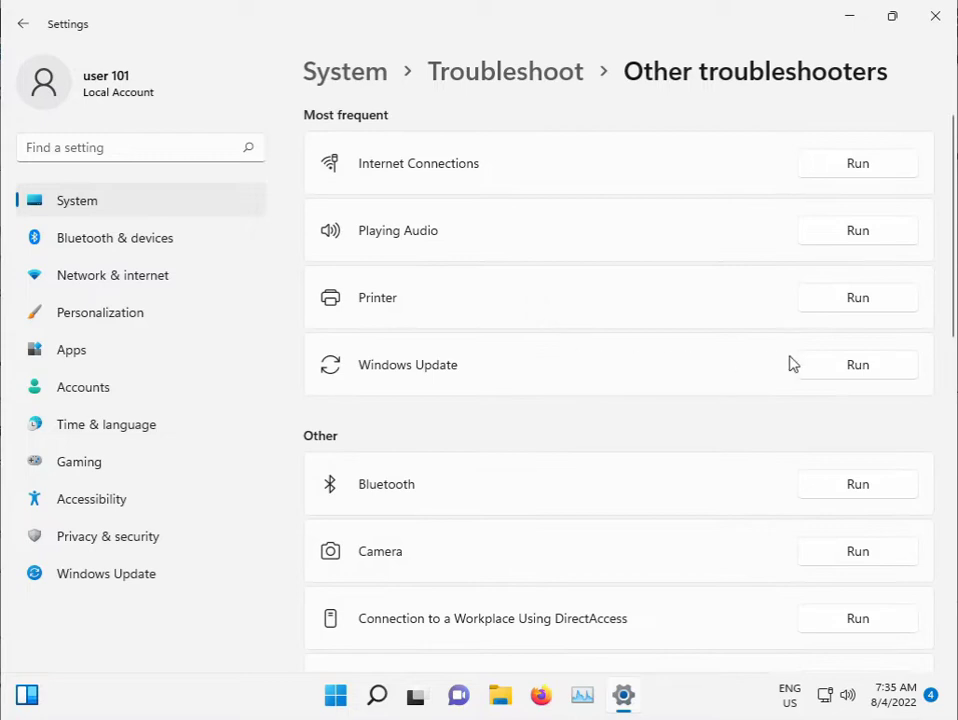
left_click(830, 366)
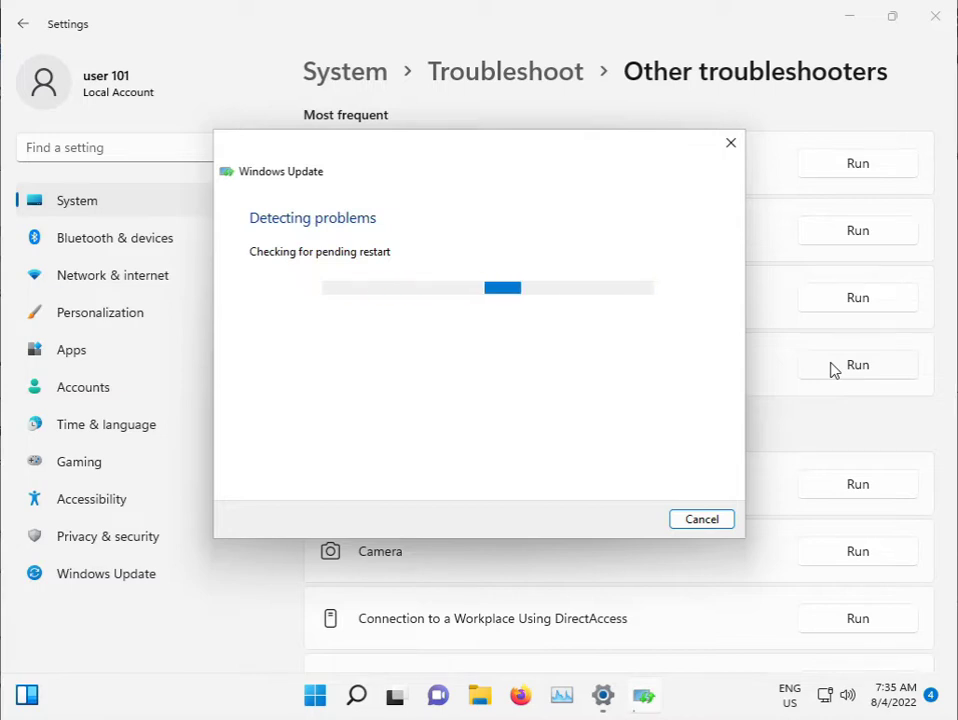
Close Settings and briefly open and dismiss the Run box while the troubleshooter finishes
left_click(933, 17)
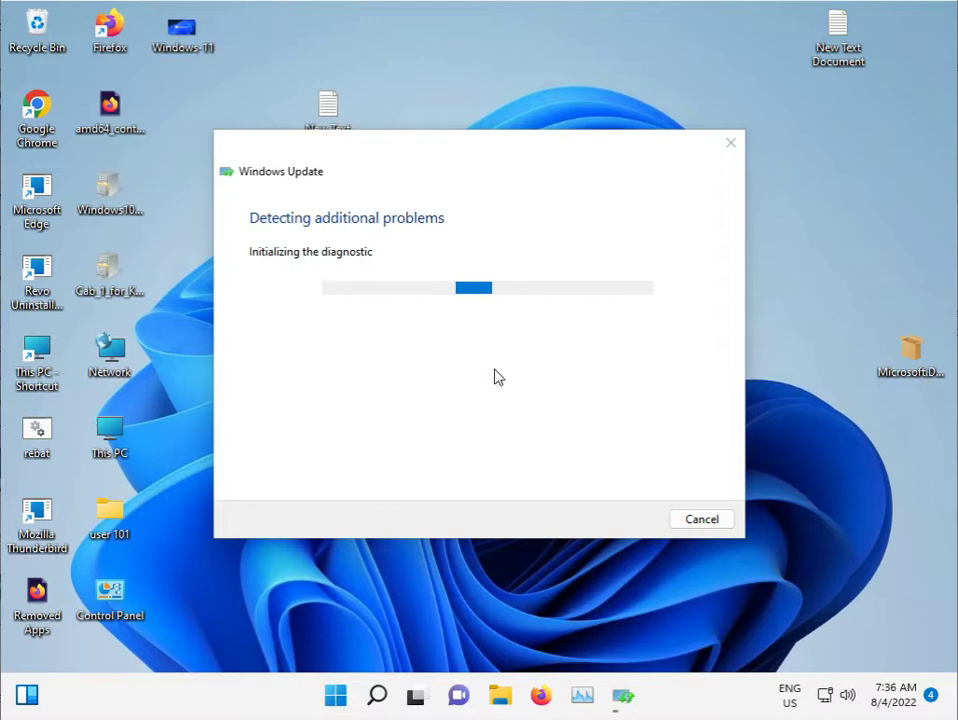
key("super+r")
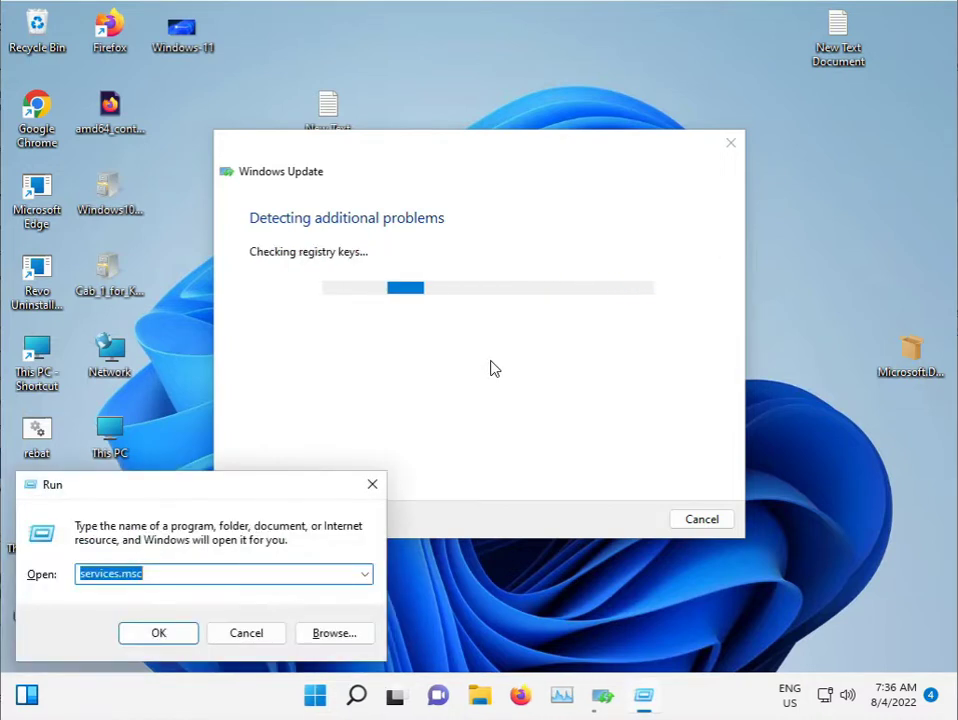
key("Return")
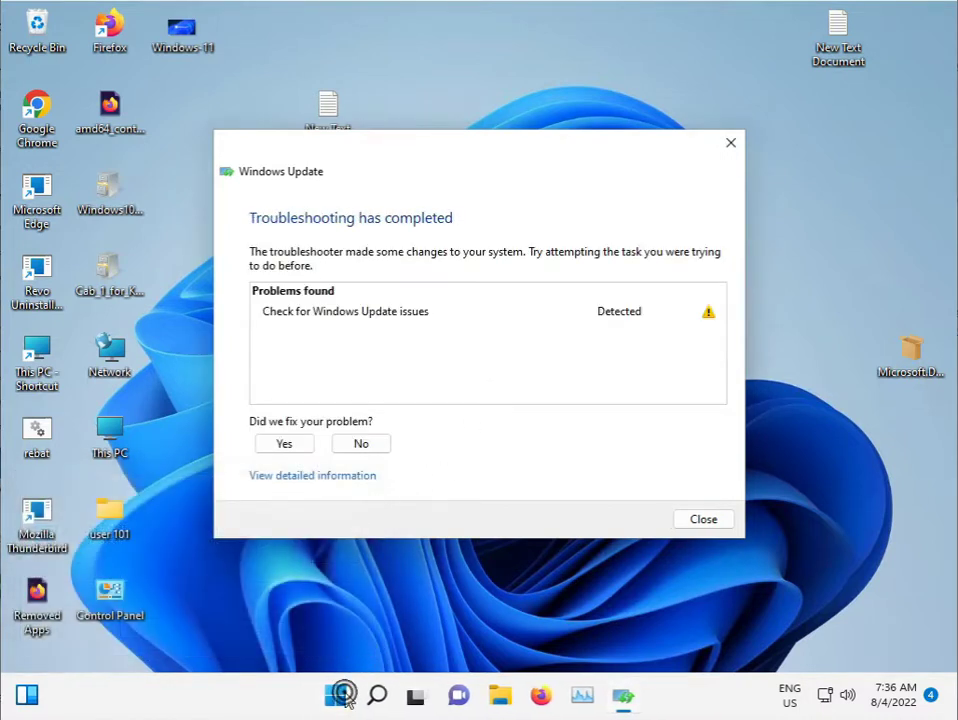
Launch Command Prompt as administrator from a 'cmd' Start search, approving the UAC prompt
left_click(342, 694)
type("cmd")
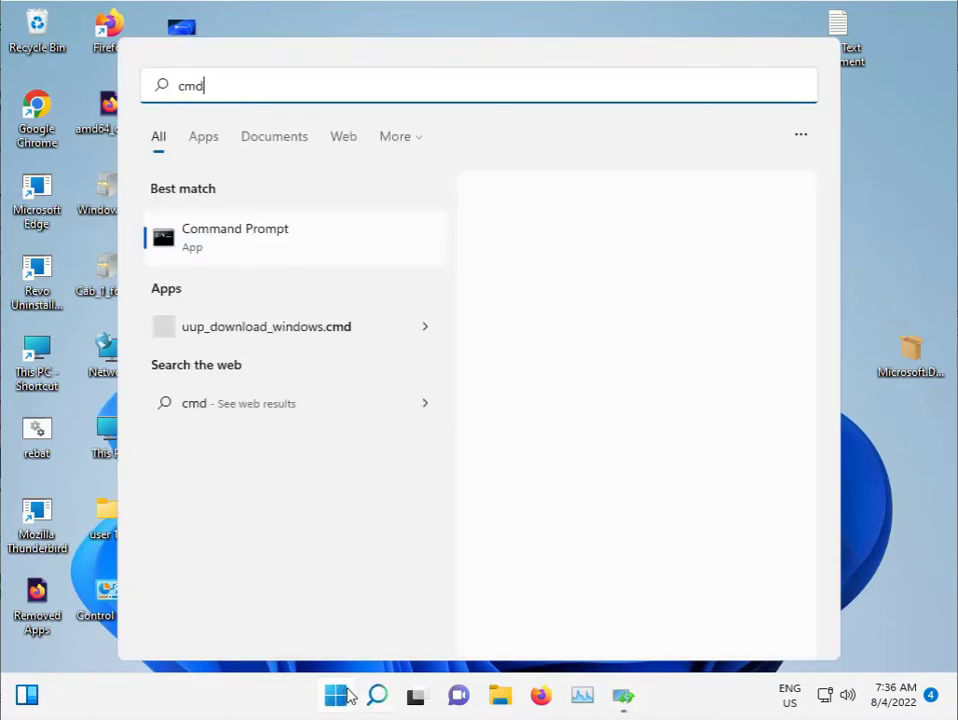
right_click(280, 249)
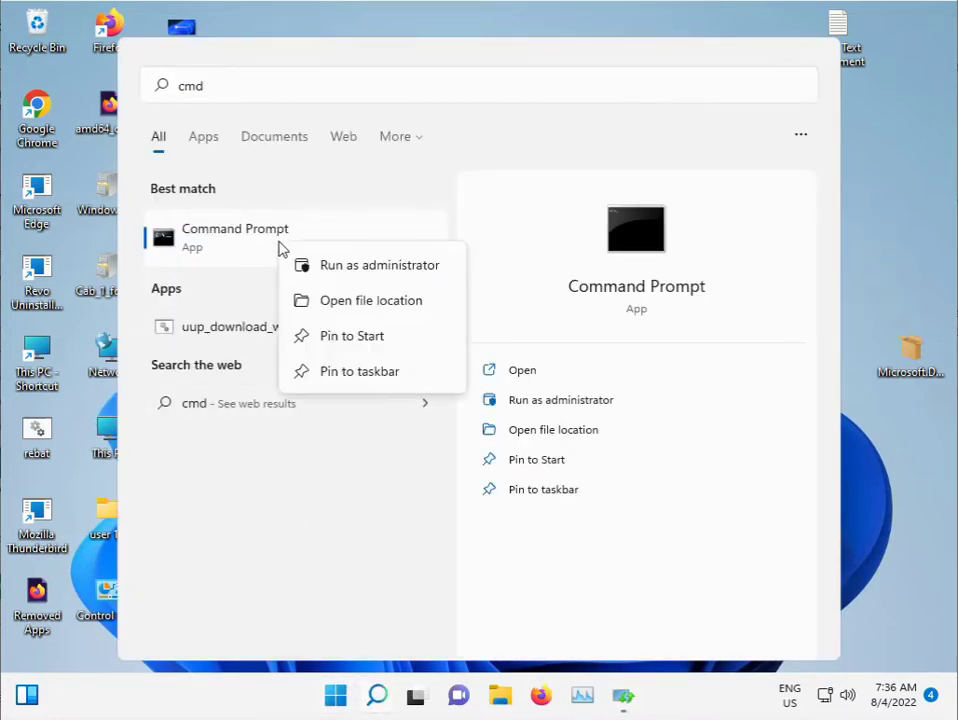
left_click(374, 268)
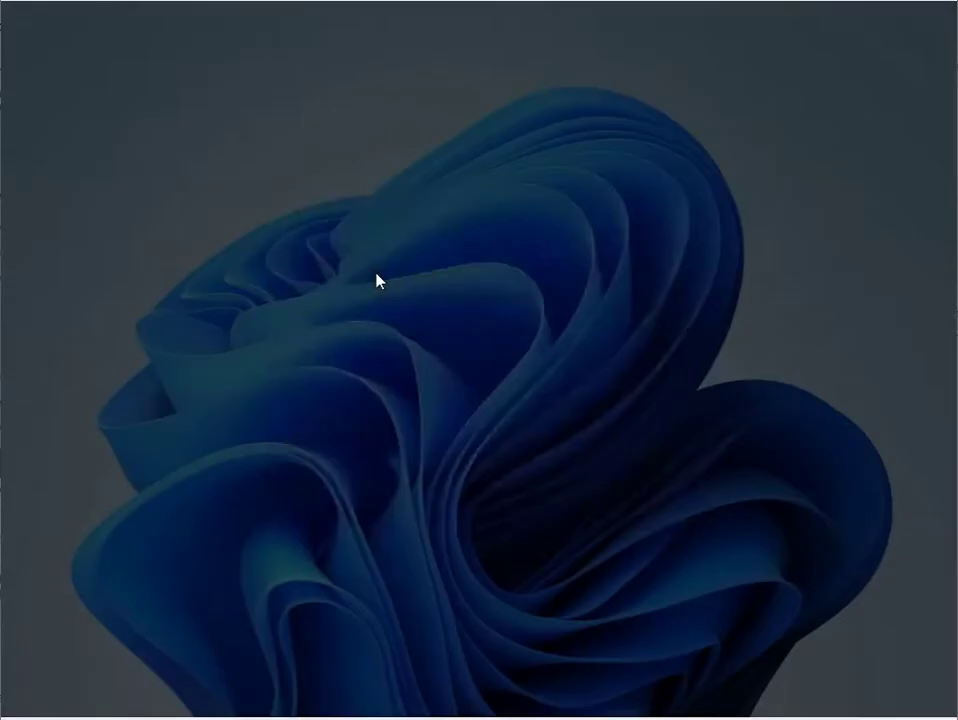
left_click(415, 489)
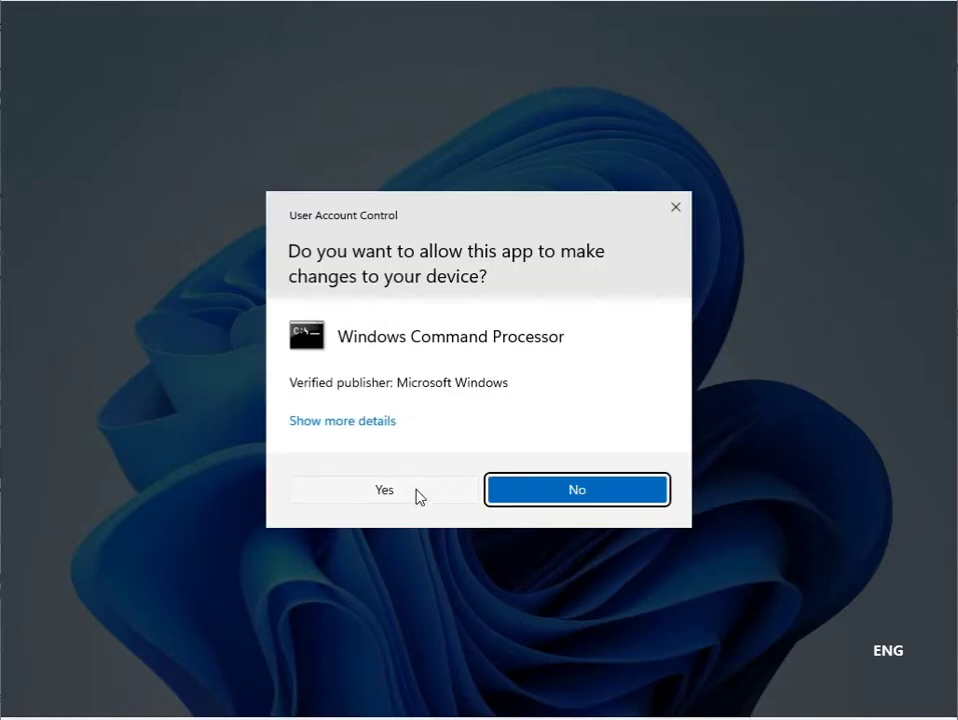
left_click(381, 494)
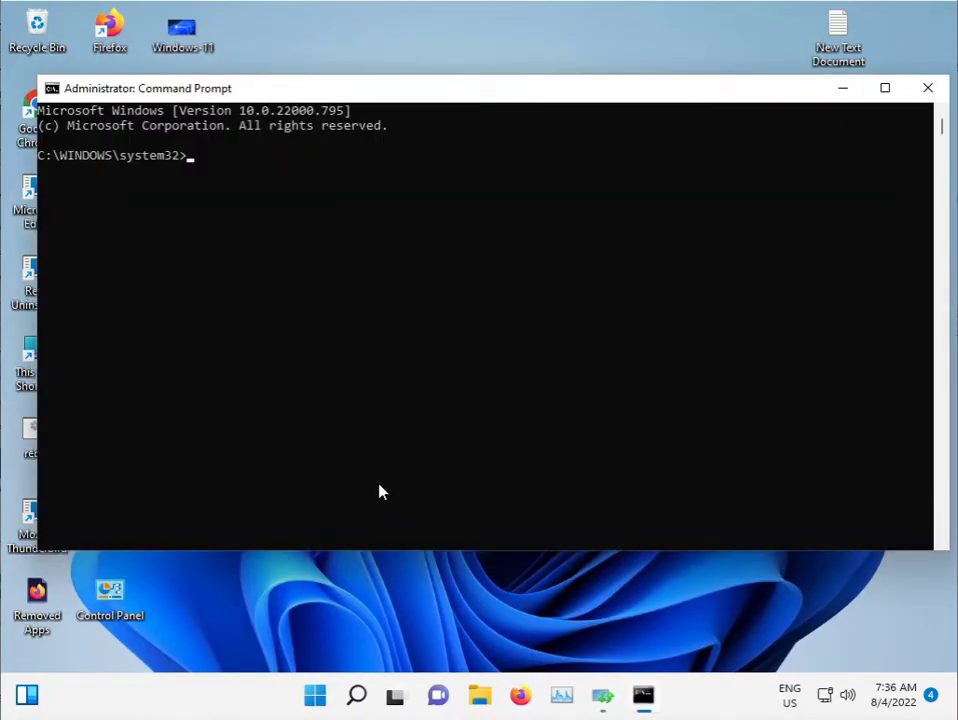
left_click(603, 695)
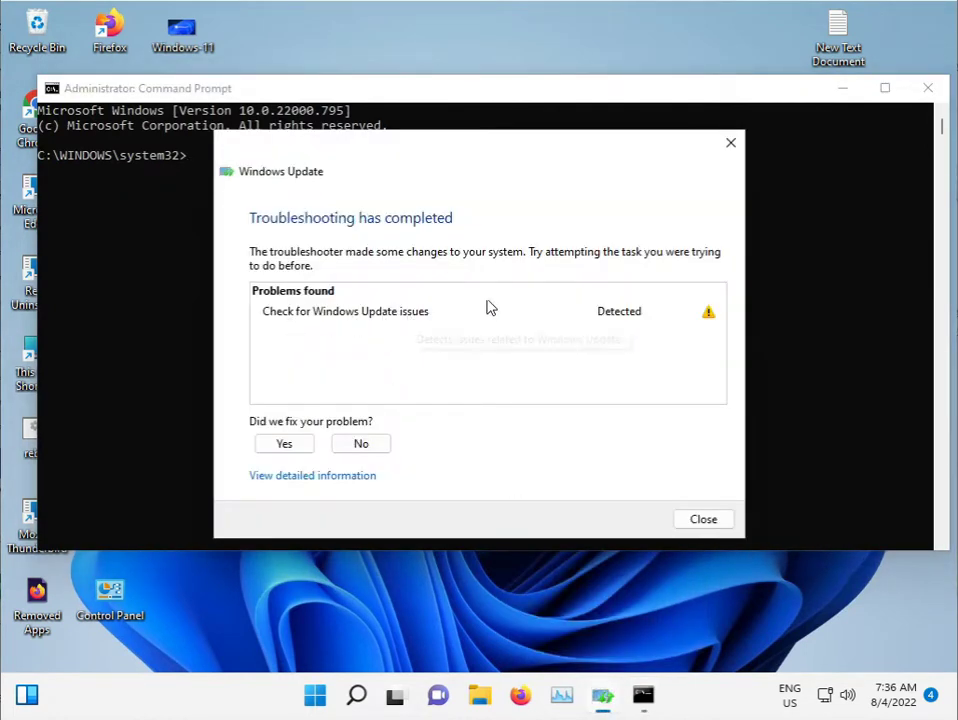
Close the troubleshooter, start sfc /scannow in the admin console, and minimise it
left_click(731, 143)
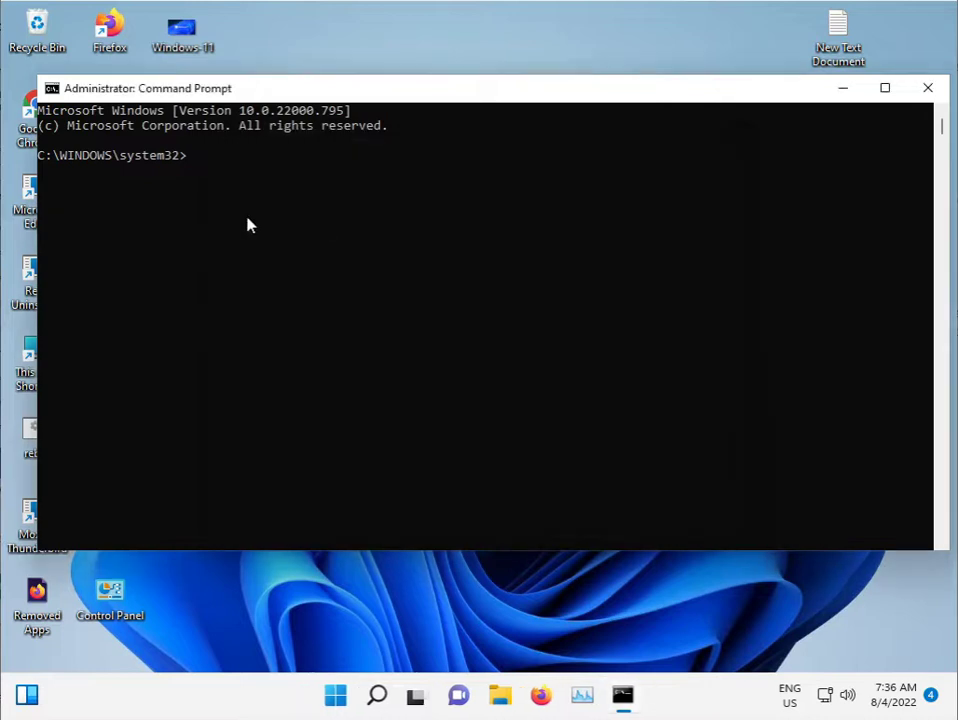
left_click(199, 157)
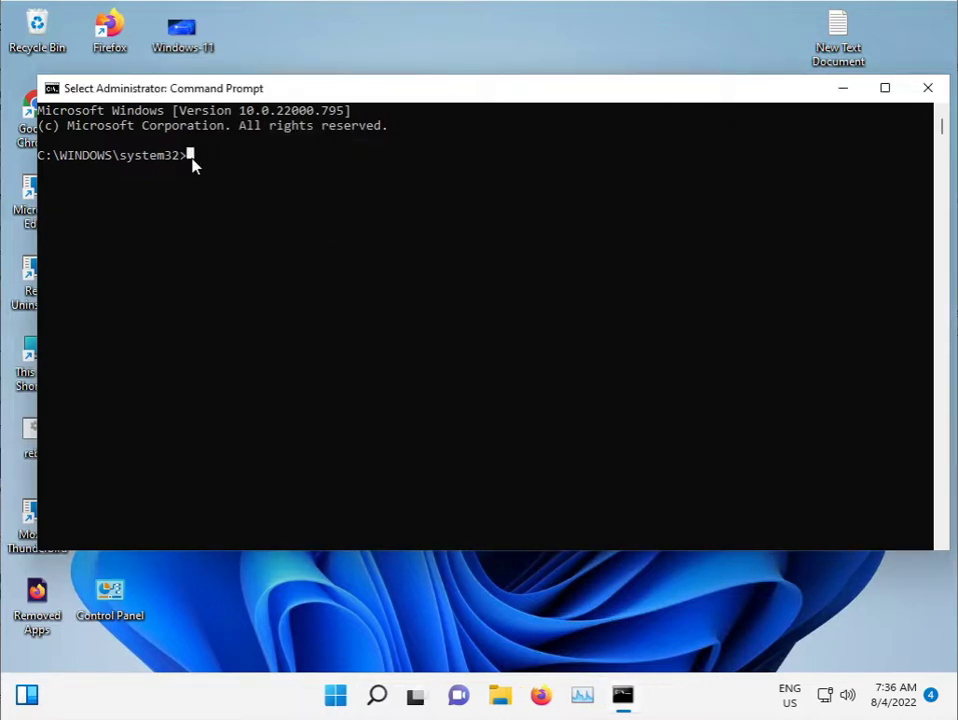
key("Escape")
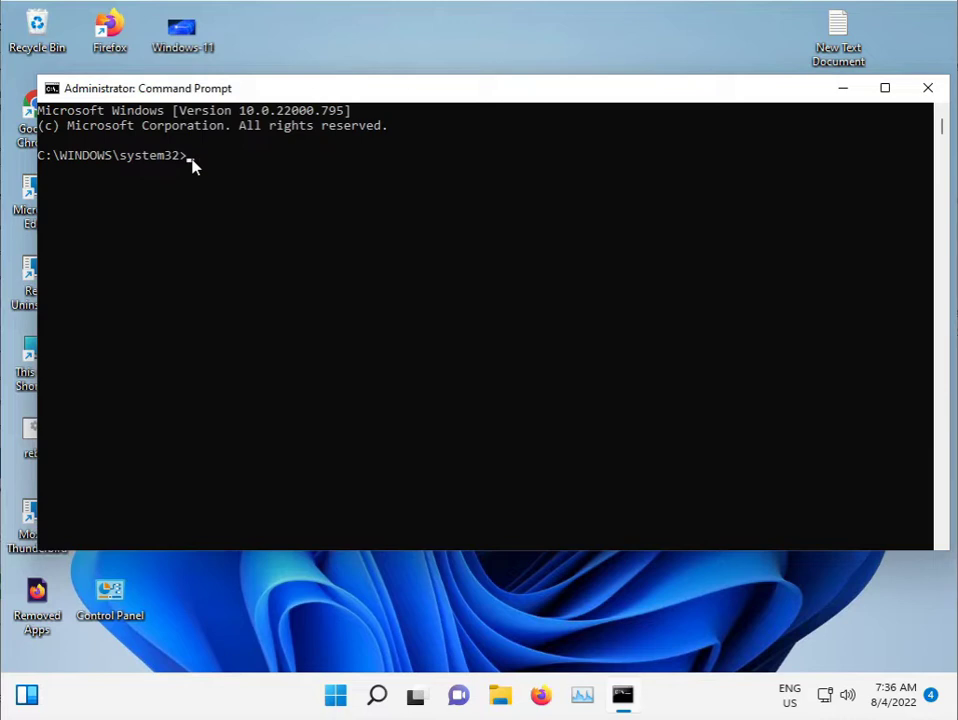
type("sfc /scannow")
key("Return")
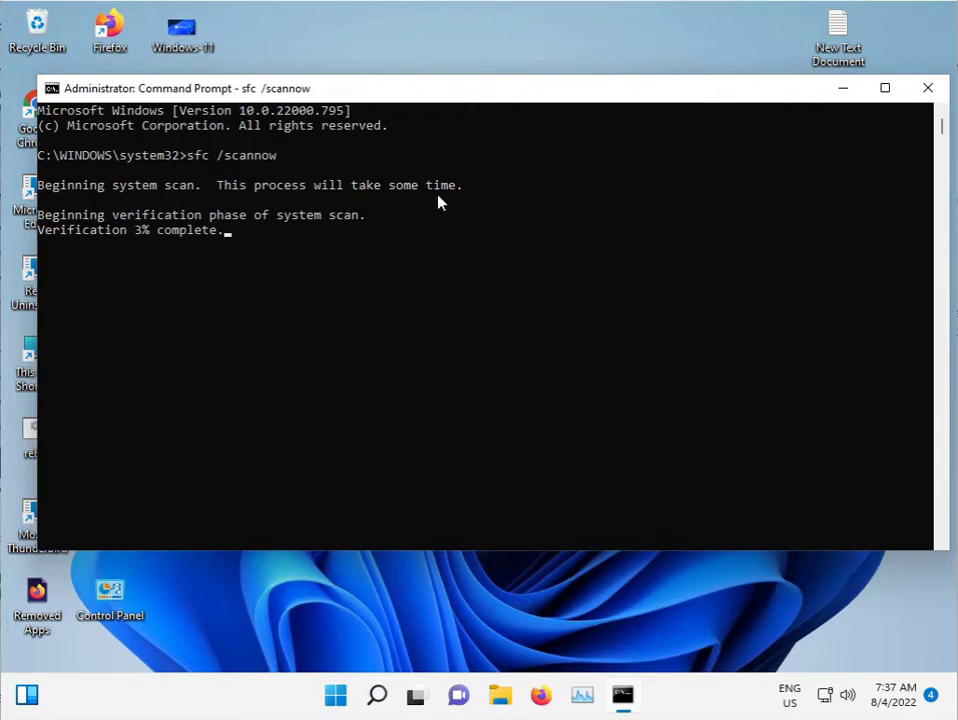
left_click(838, 90)
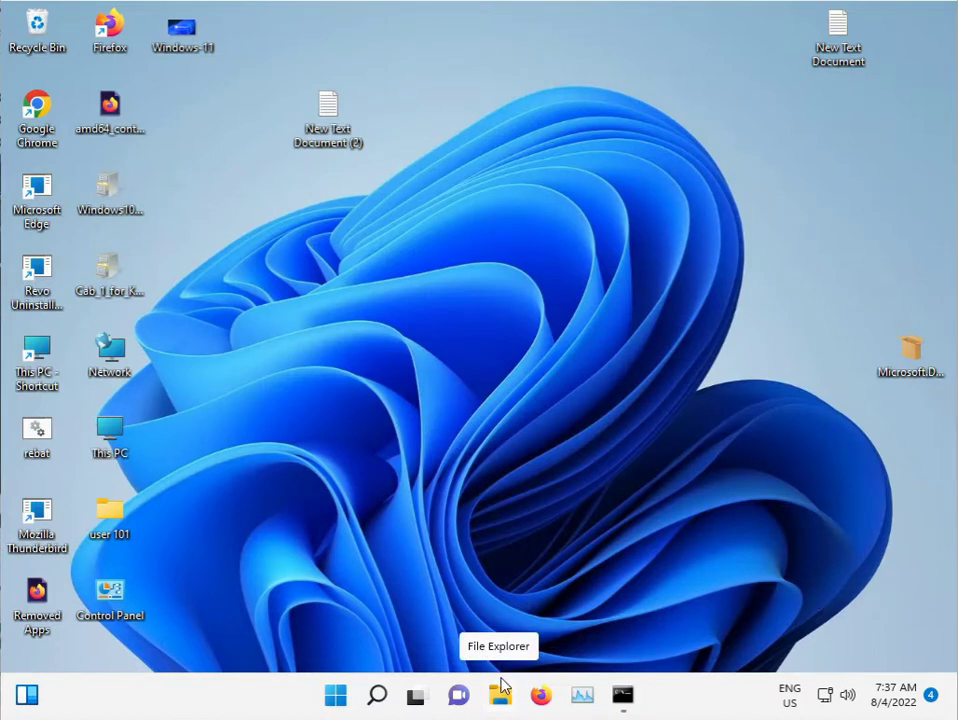
Launch Chrome and search Google for '.net framework repair tool offline'
double_click(38, 104)
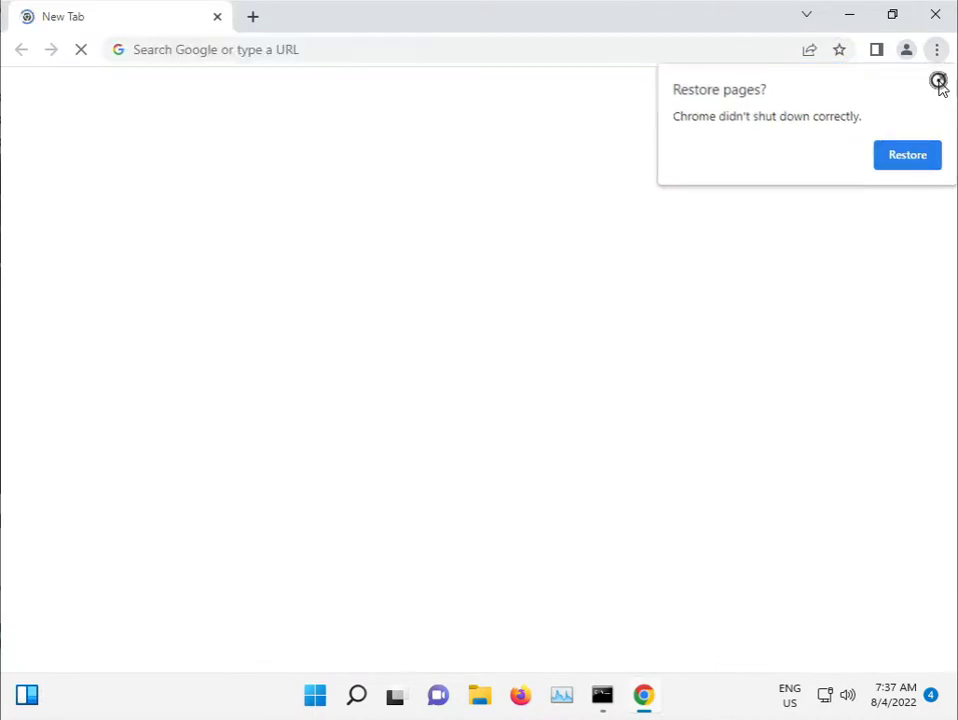
left_click(940, 77)
left_click(405, 49)
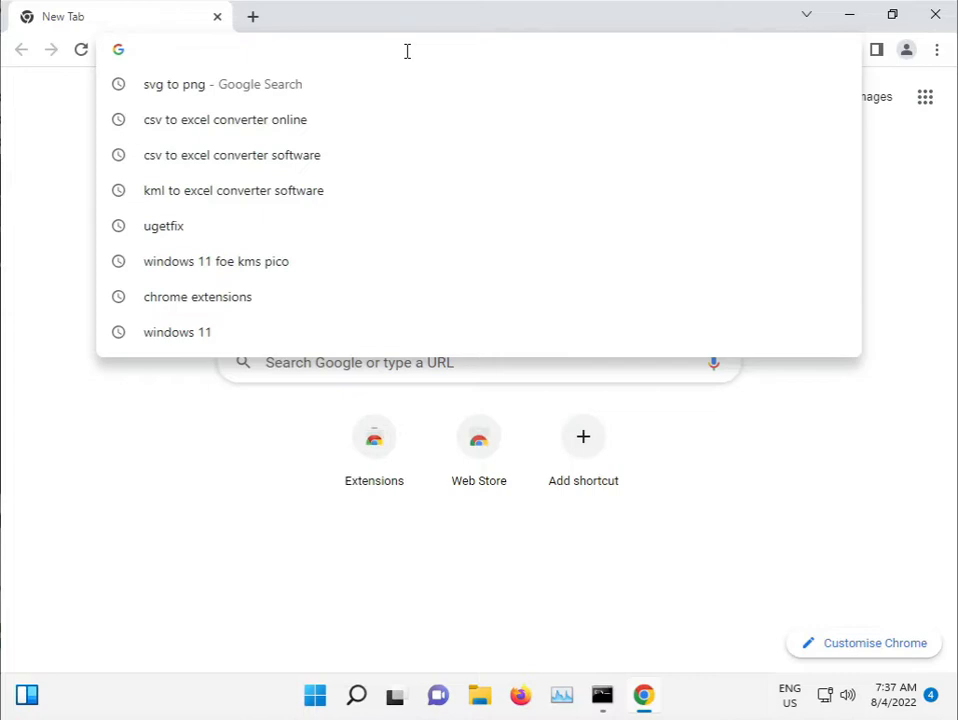
type(".net")
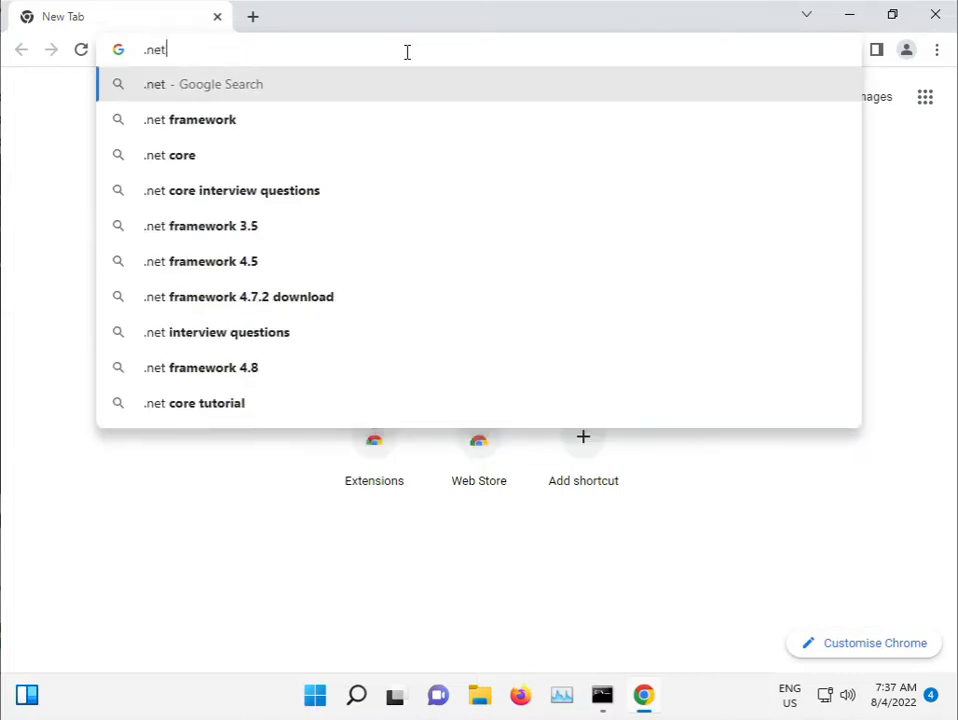
key("Down")
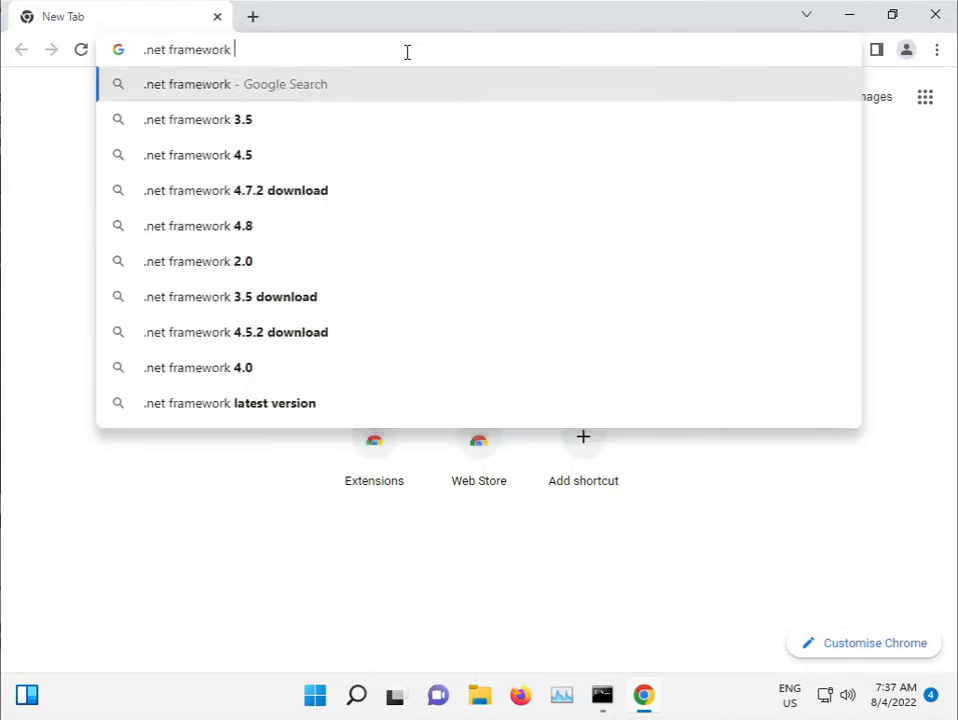
type("repa")
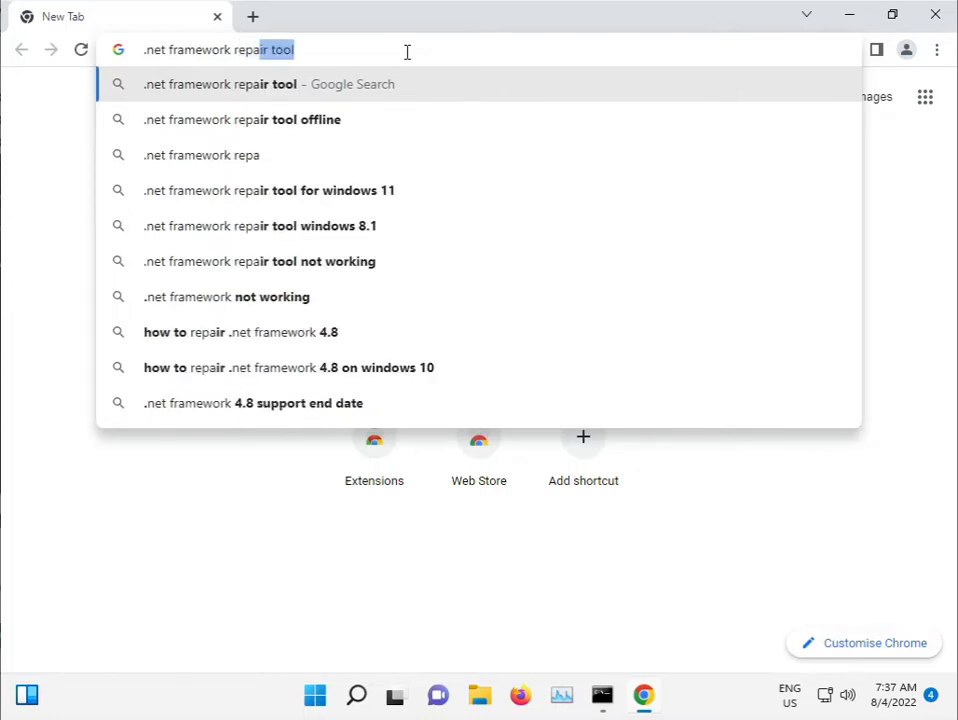
type("i")
key("Down")
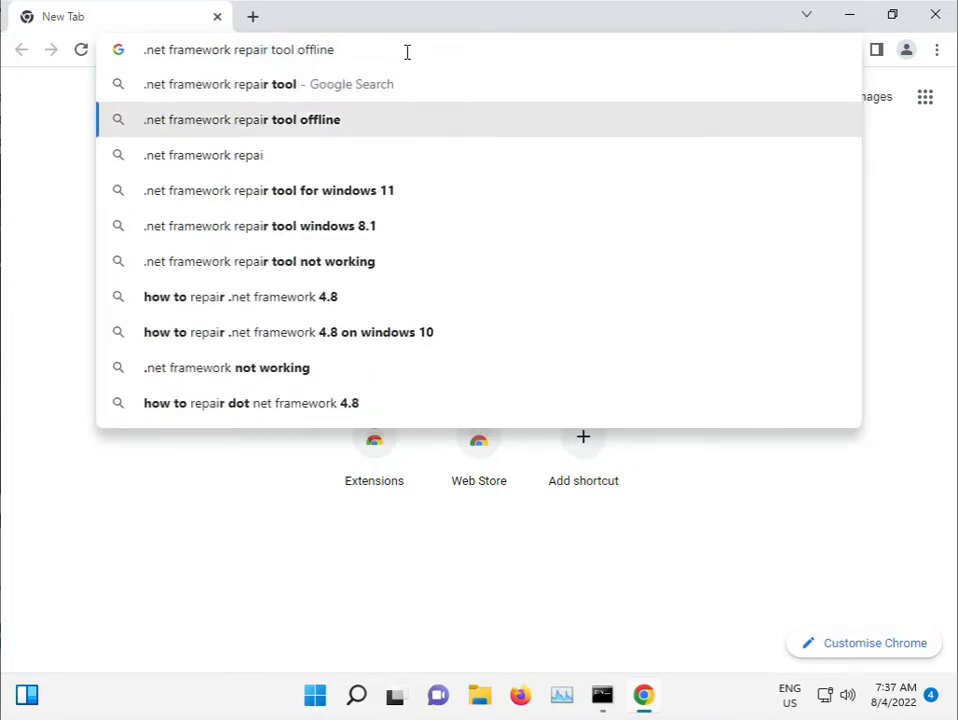
key("Return")
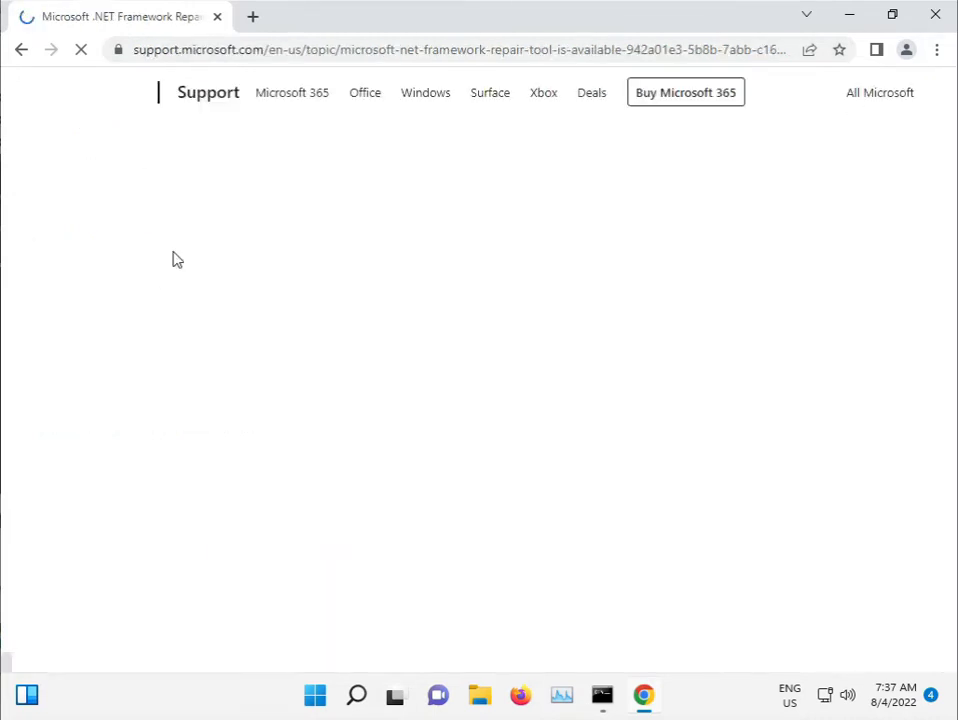
Scroll through the Microsoft Support article's option table to the Repair Tool download
scroll(359, 452, "down", 1)
scroll(359, 452, "down", 1)
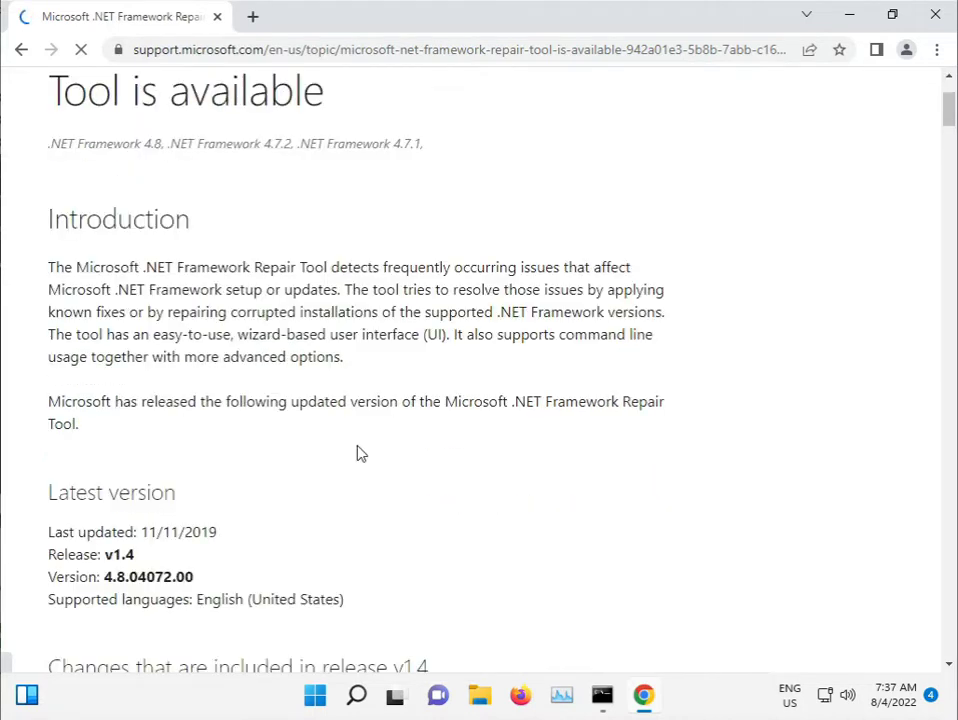
scroll(359, 452, "down", 2)
scroll(359, 452, "down", 2)
scroll(359, 452, "down", 3)
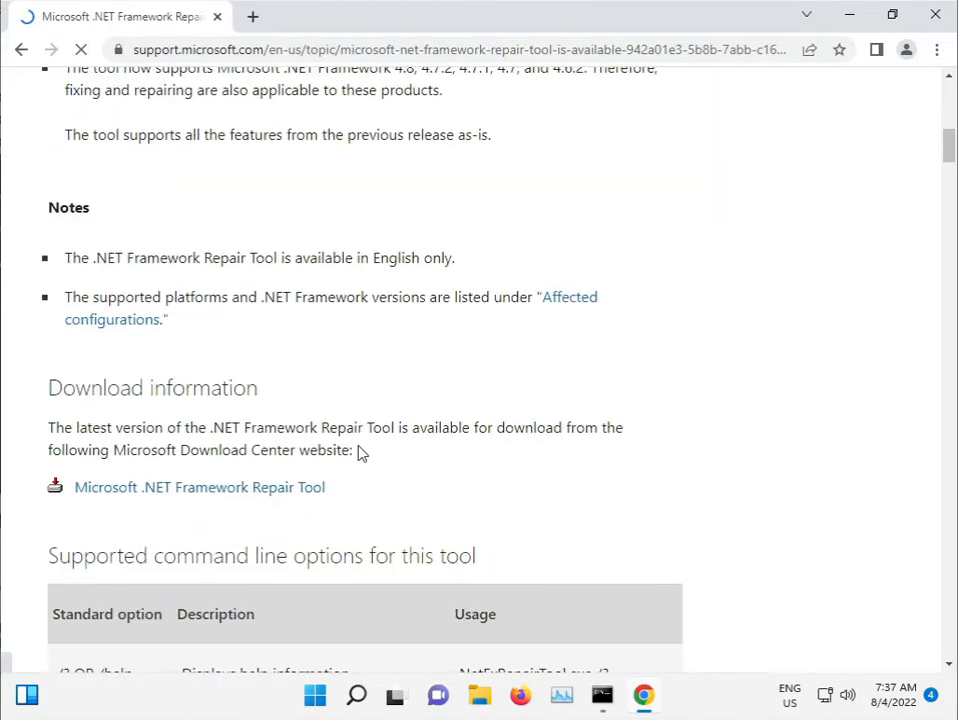
scroll(359, 452, "down", 1)
scroll(359, 452, "down", 2)
scroll(359, 452, "down", 1)
scroll(359, 452, "down", 2)
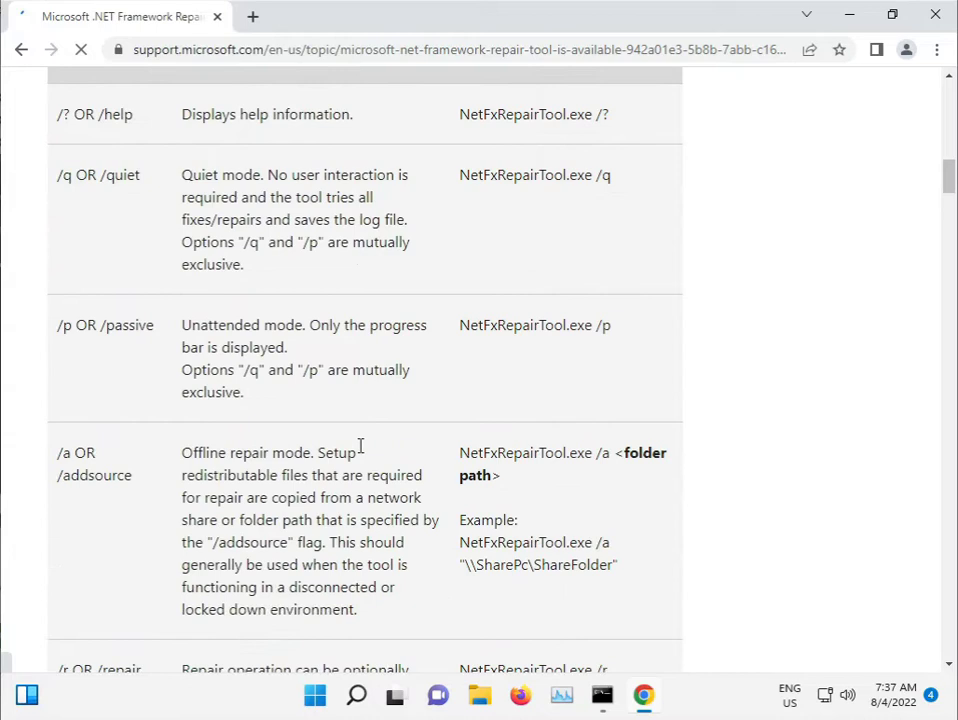
scroll(359, 452, "down", 4)
scroll(359, 452, "down", 4)
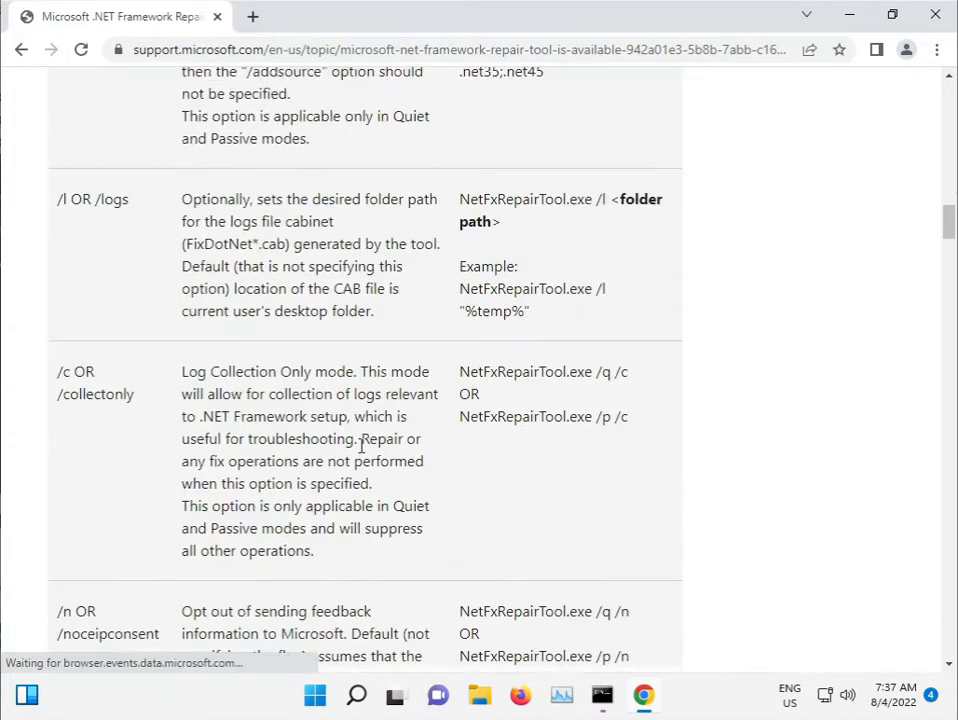
scroll(361, 447, "down", 4)
scroll(361, 453, "down", 5)
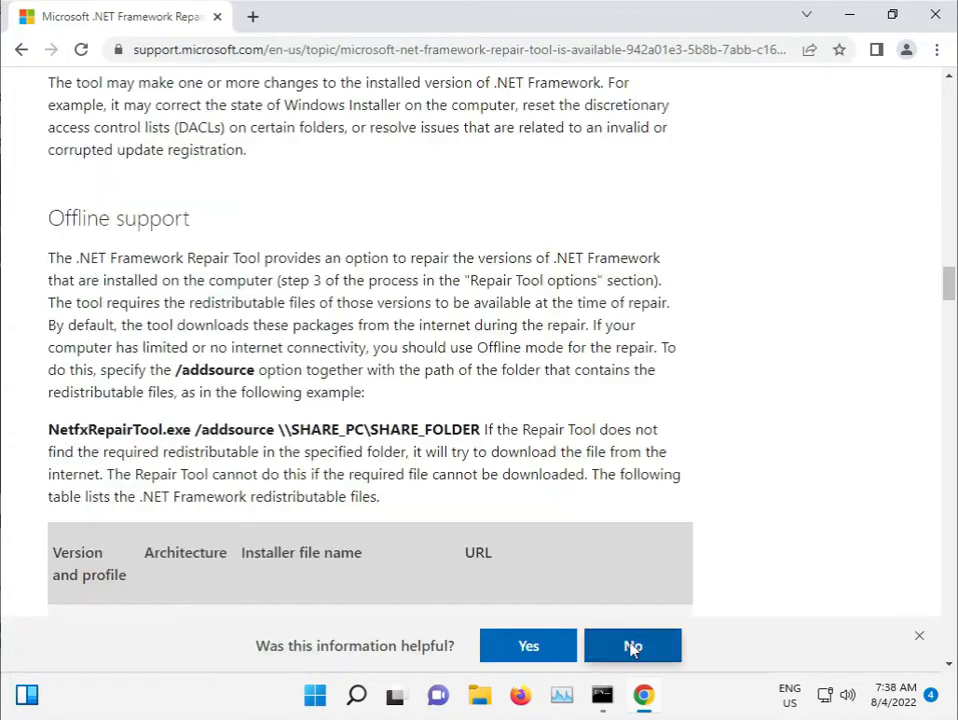
scroll(175, 596, "down", 5)
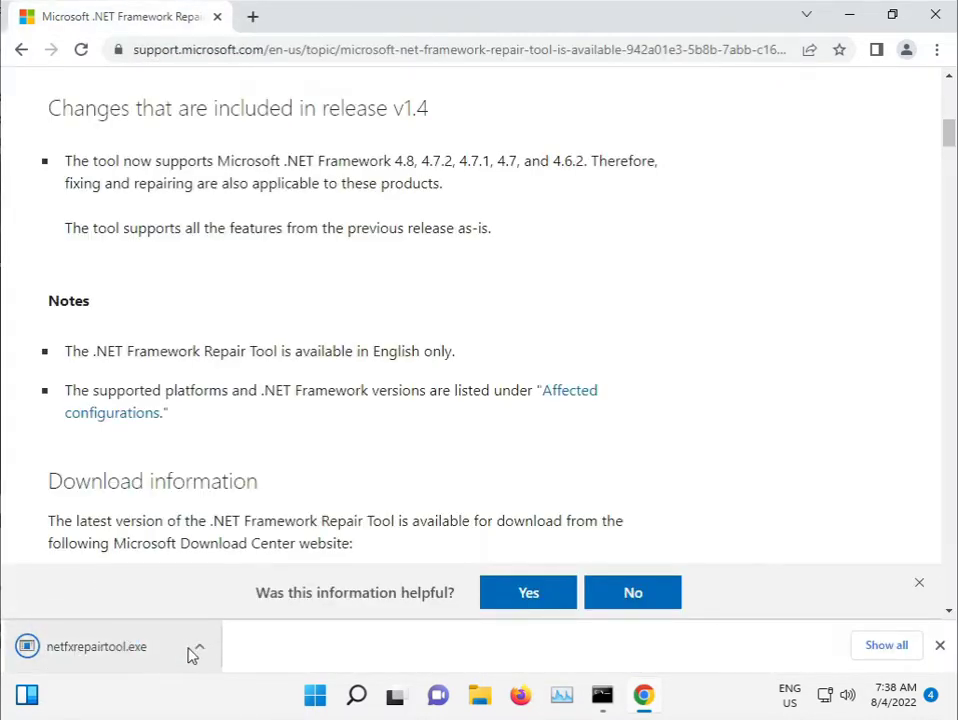
Run netfxrepairtool.exe as administrator, accept the license, apply its recommended repairs, and finish
left_click(193, 655)
left_click(248, 522)
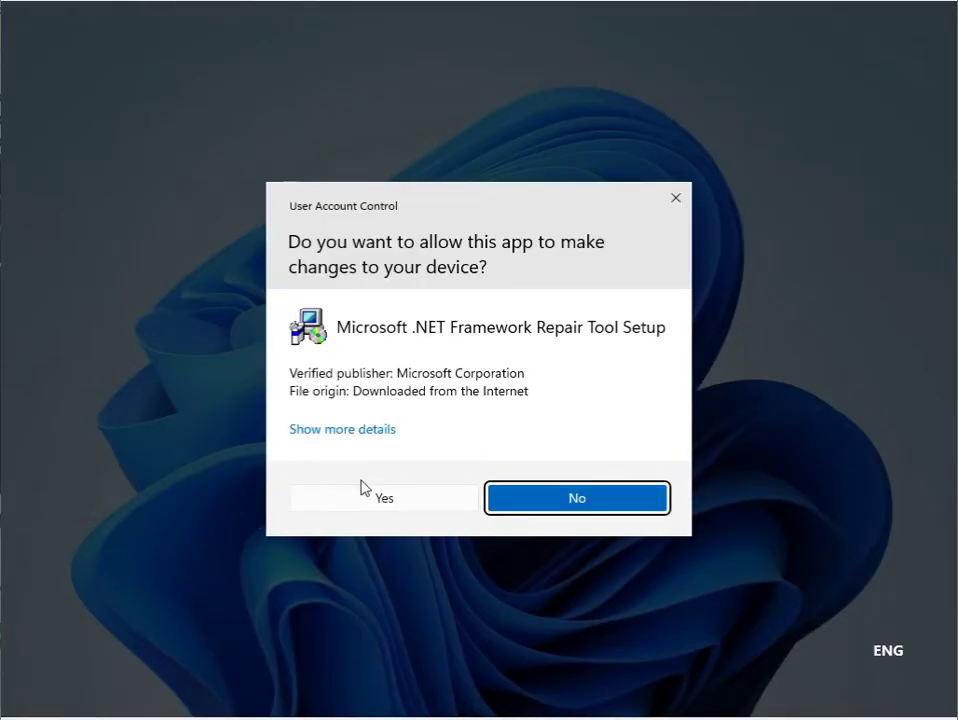
left_click(372, 494)
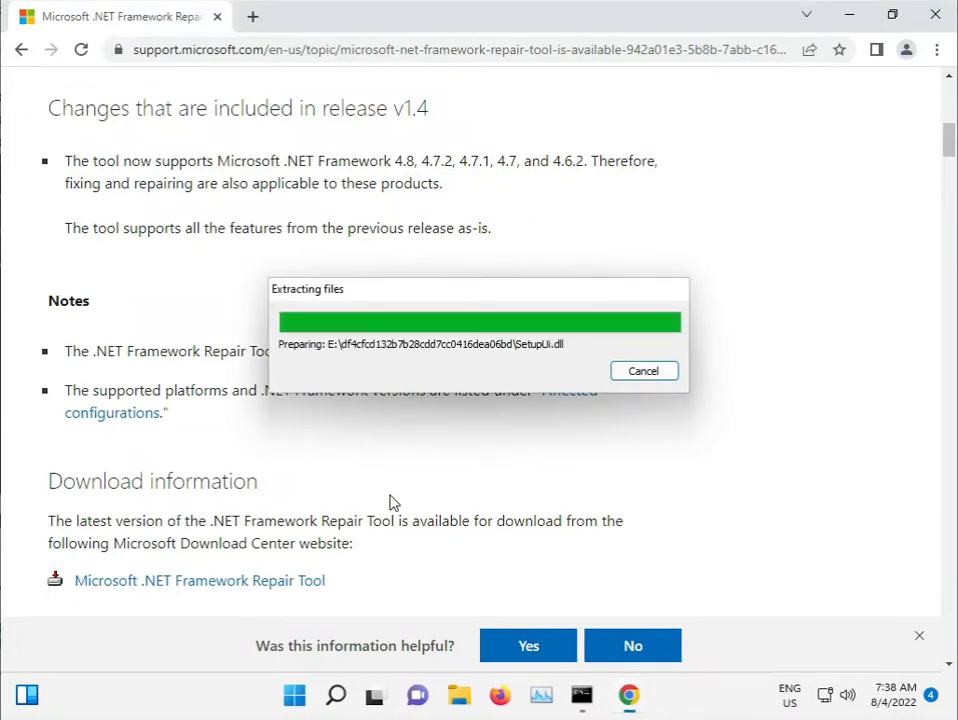
left_click(374, 488)
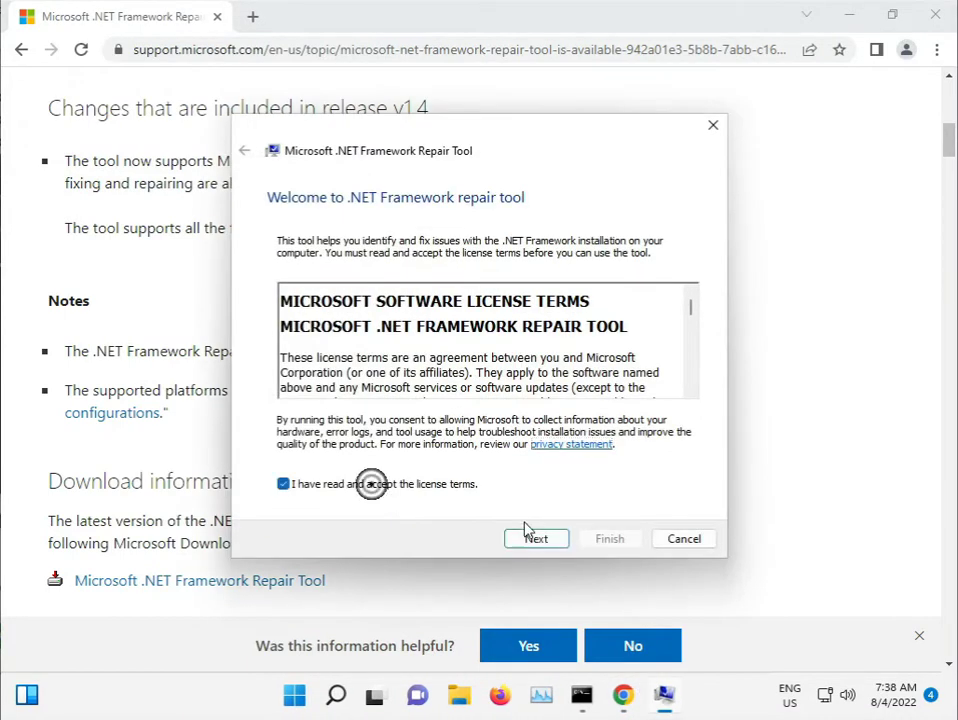
left_click(553, 540)
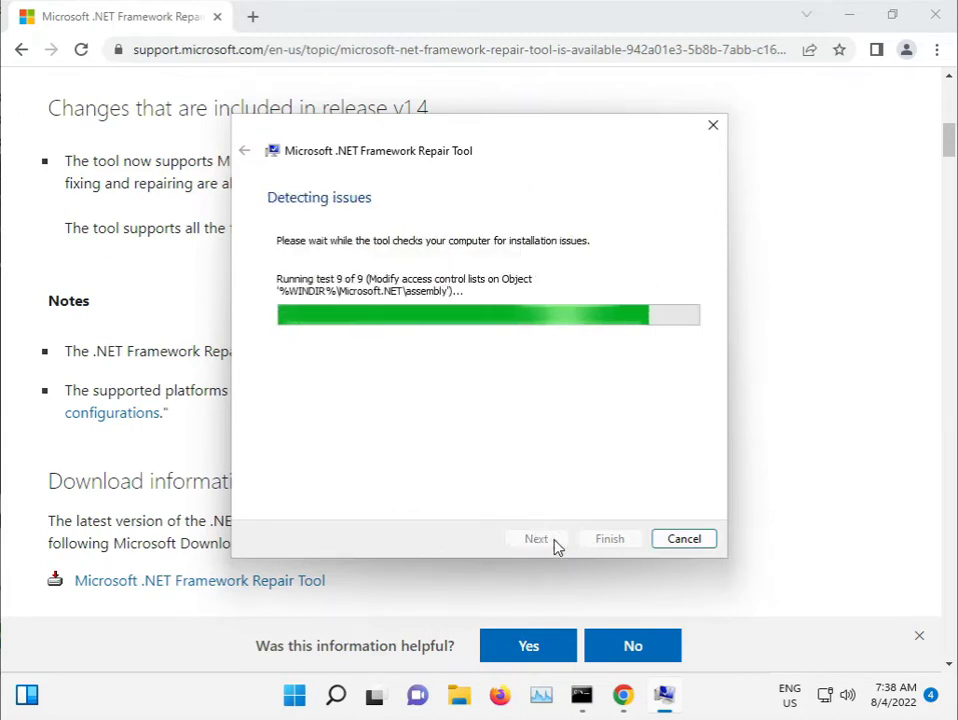
left_click(553, 540)
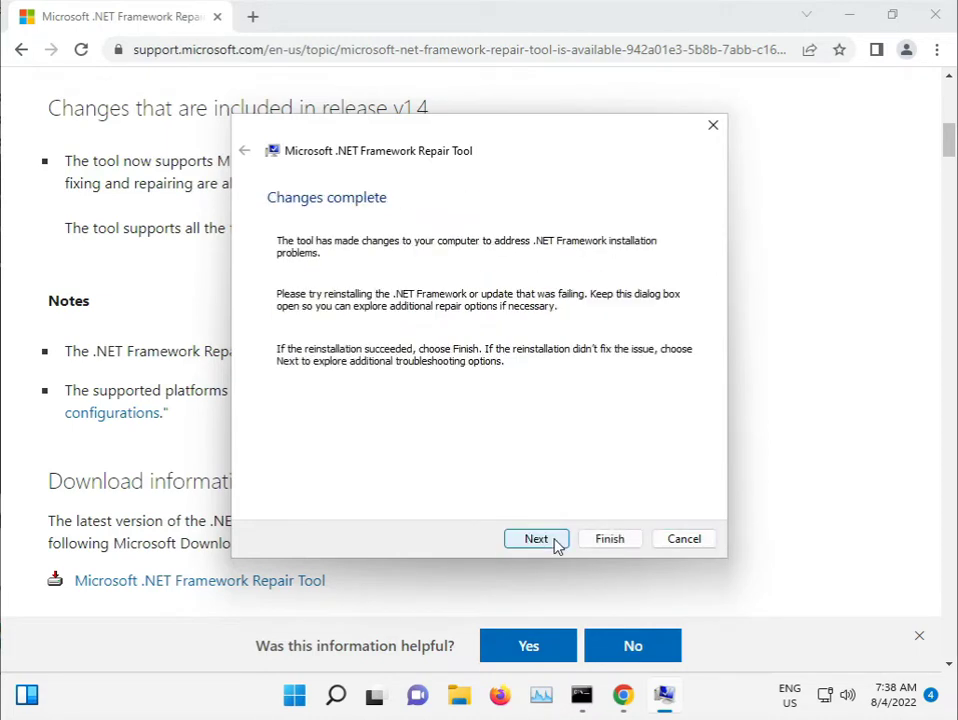
left_click(541, 540)
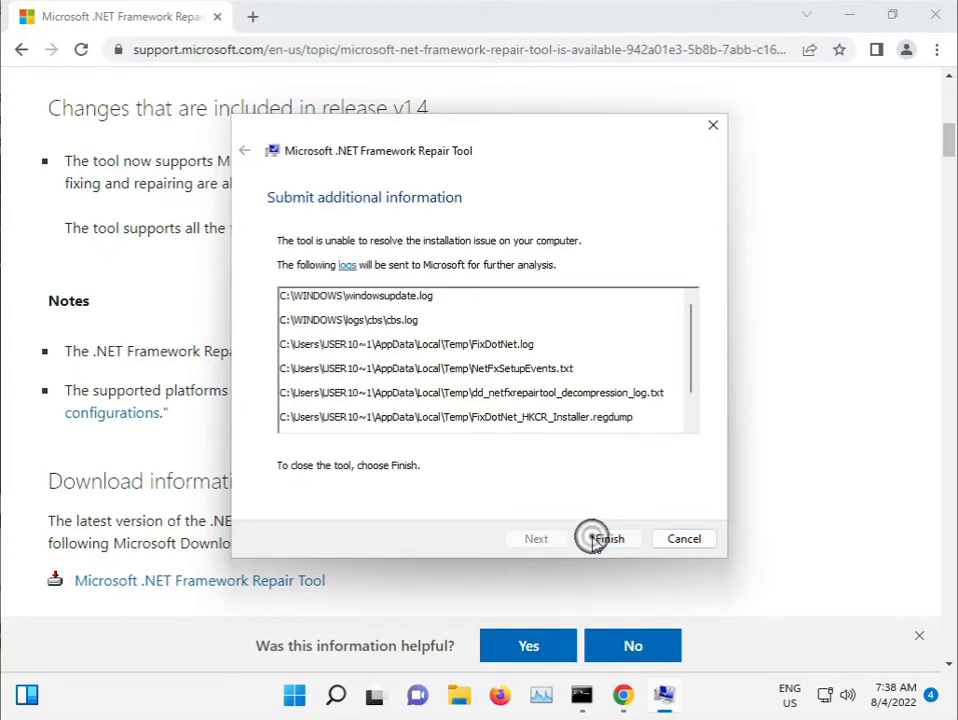
left_click(605, 539)
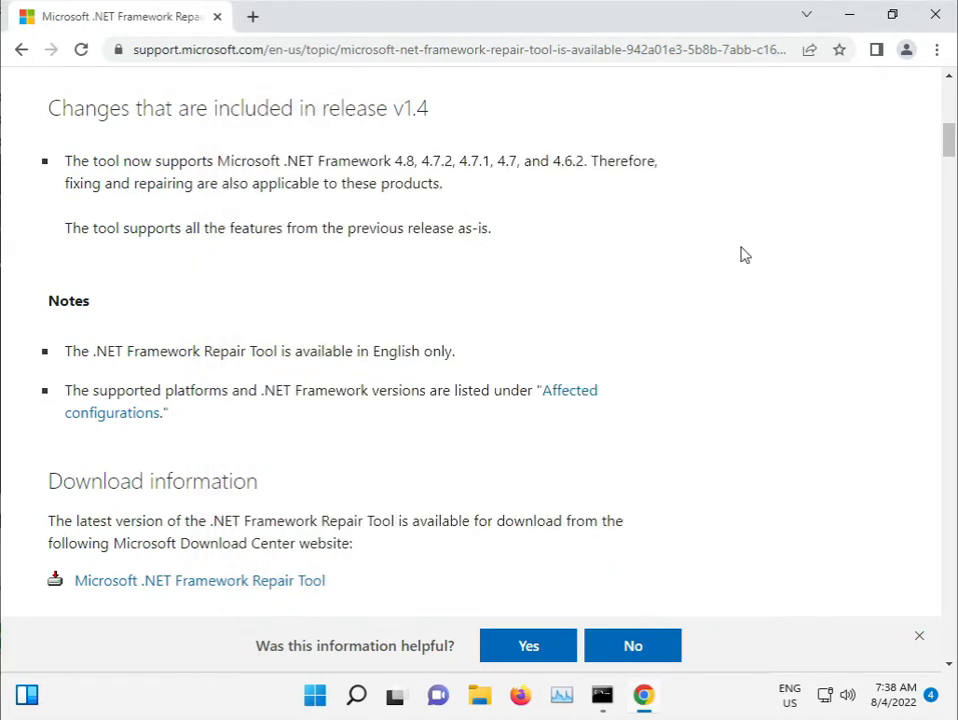
Minimise Chrome, then open and dismiss the Start menu twice
left_click(851, 14)
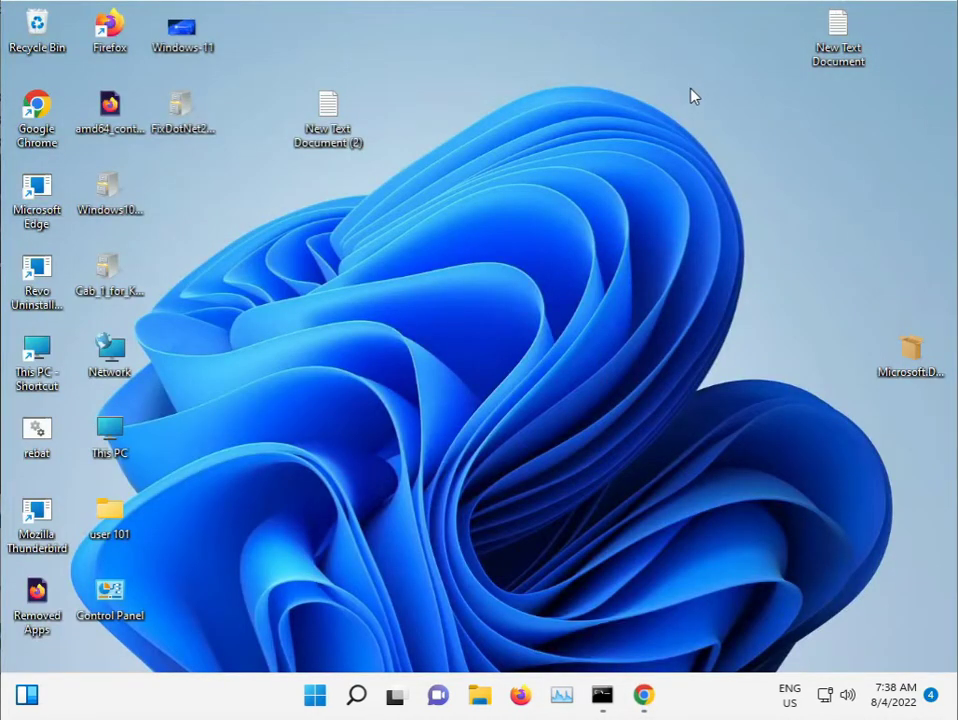
left_click(317, 703)
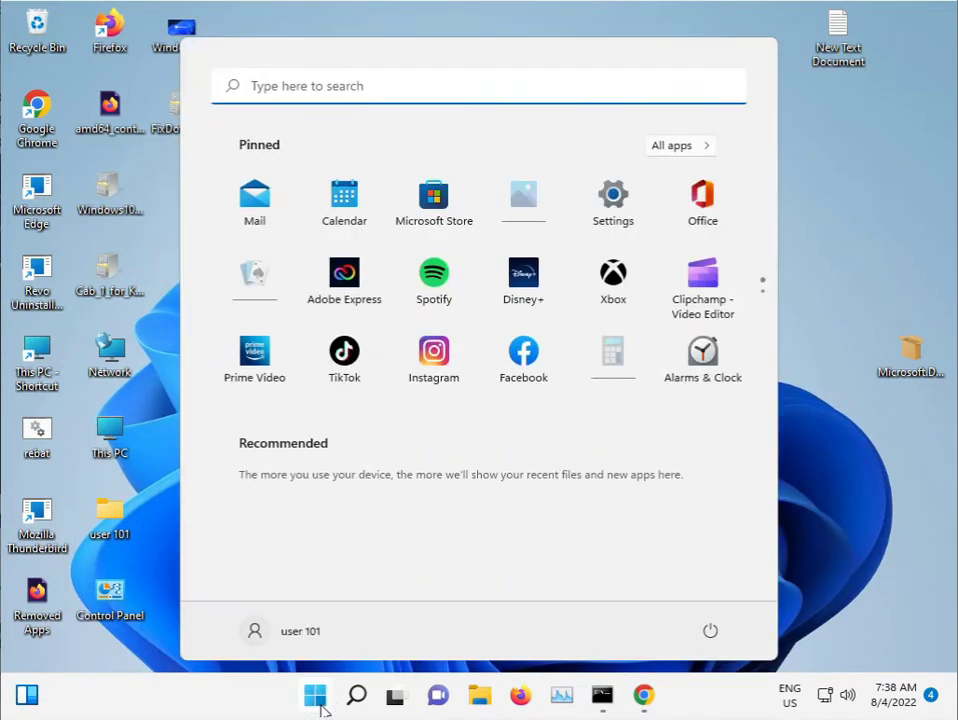
left_click(783, 453)
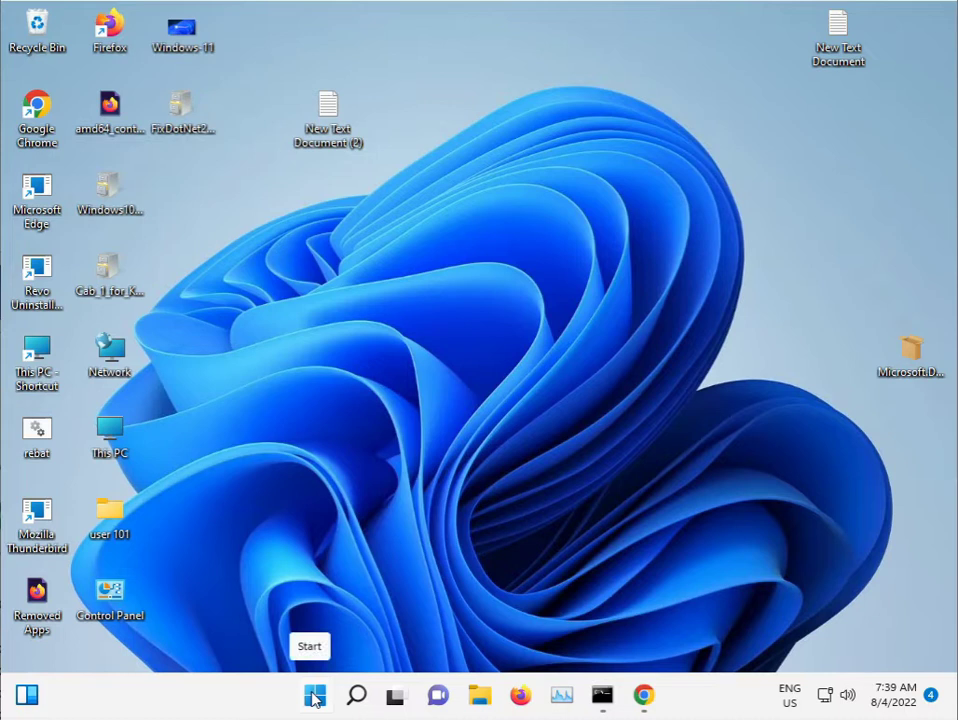
left_click(314, 697)
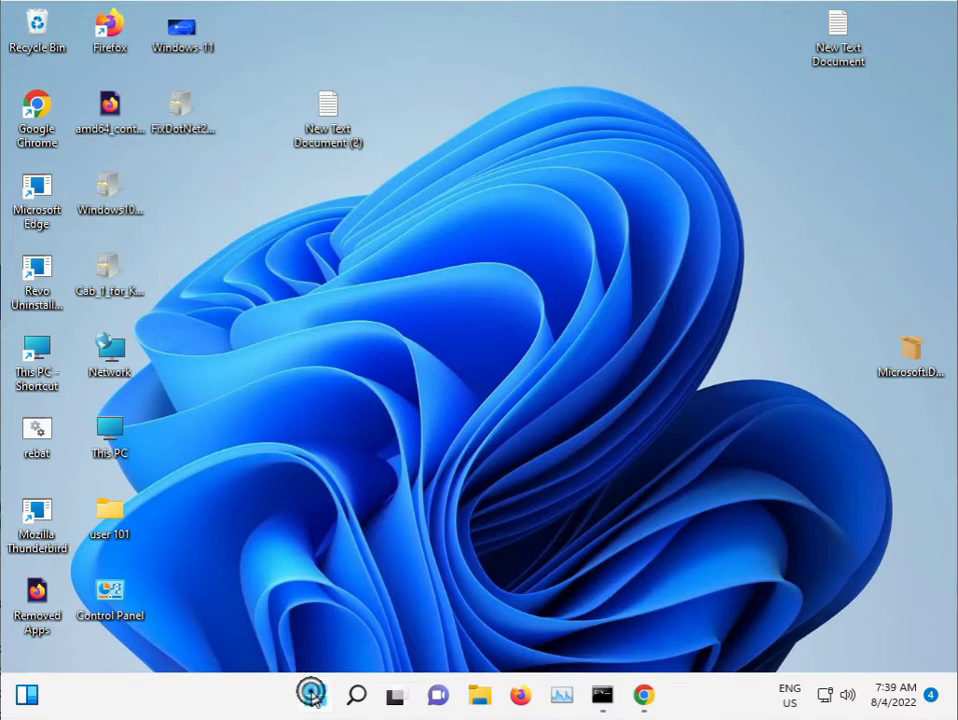
left_click(142, 561)
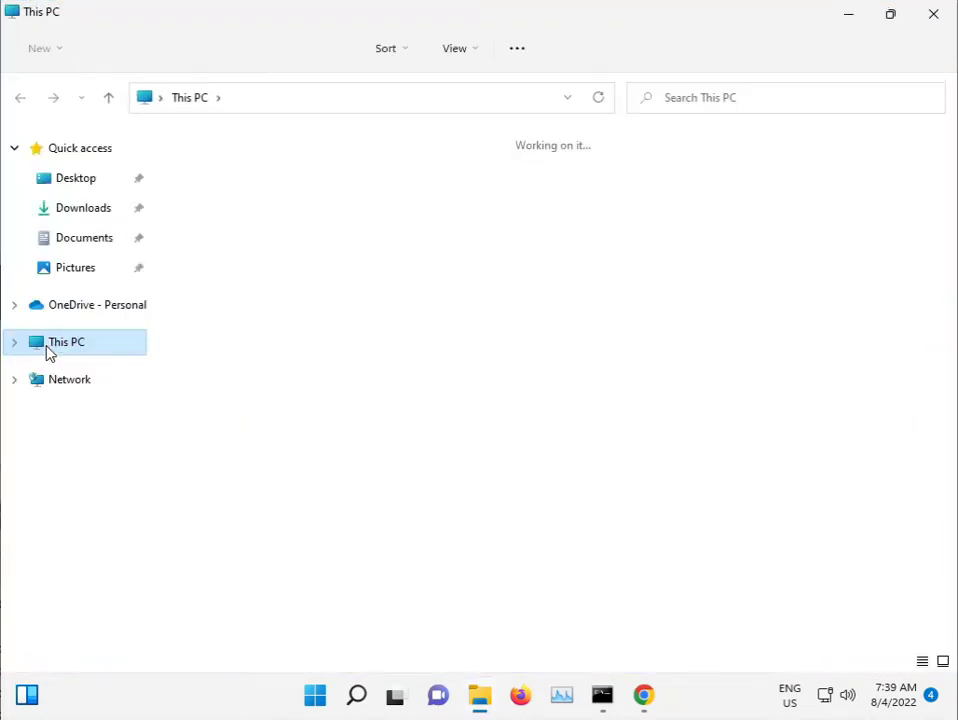
Browse from Local Disk (C:) through the Windows folder into System32
double_click(299, 322)
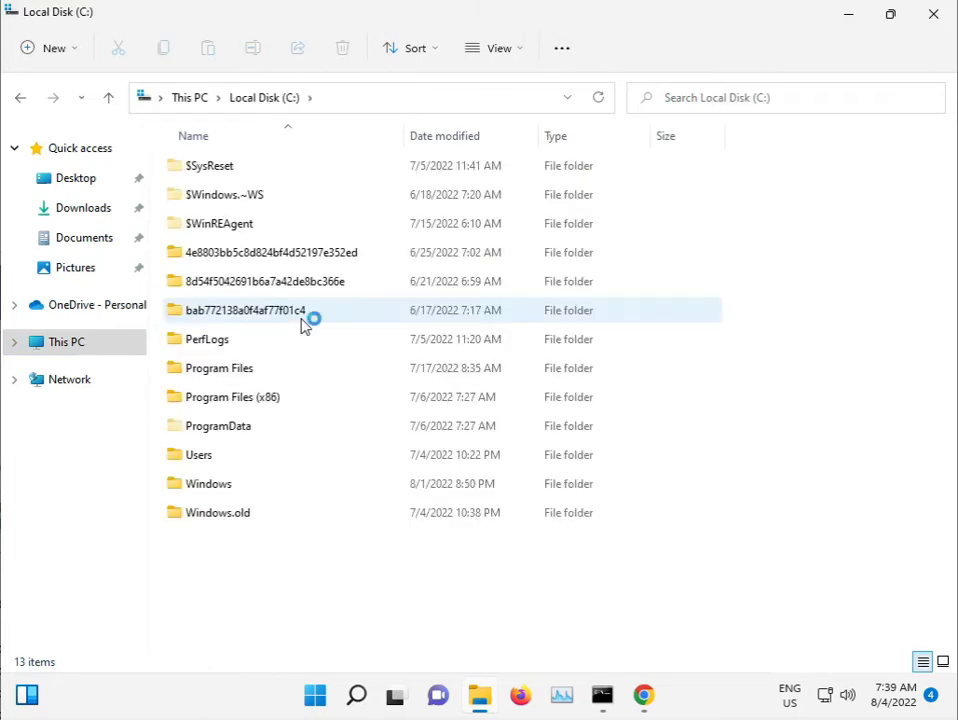
double_click(235, 489)
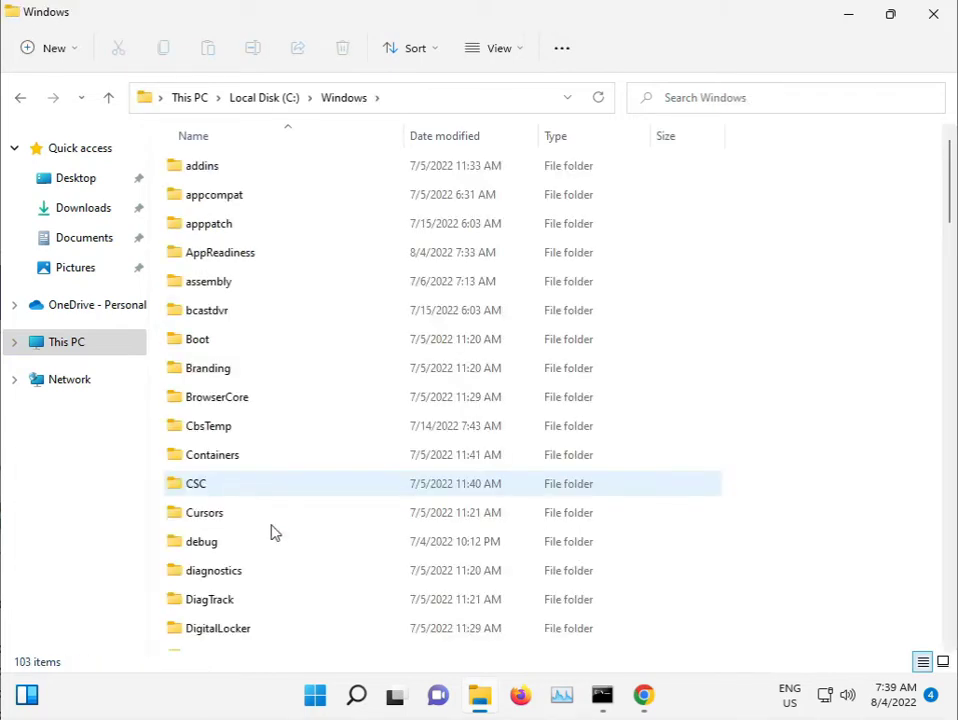
scroll(272, 507, "down", 4)
scroll(280, 509, "down", 2)
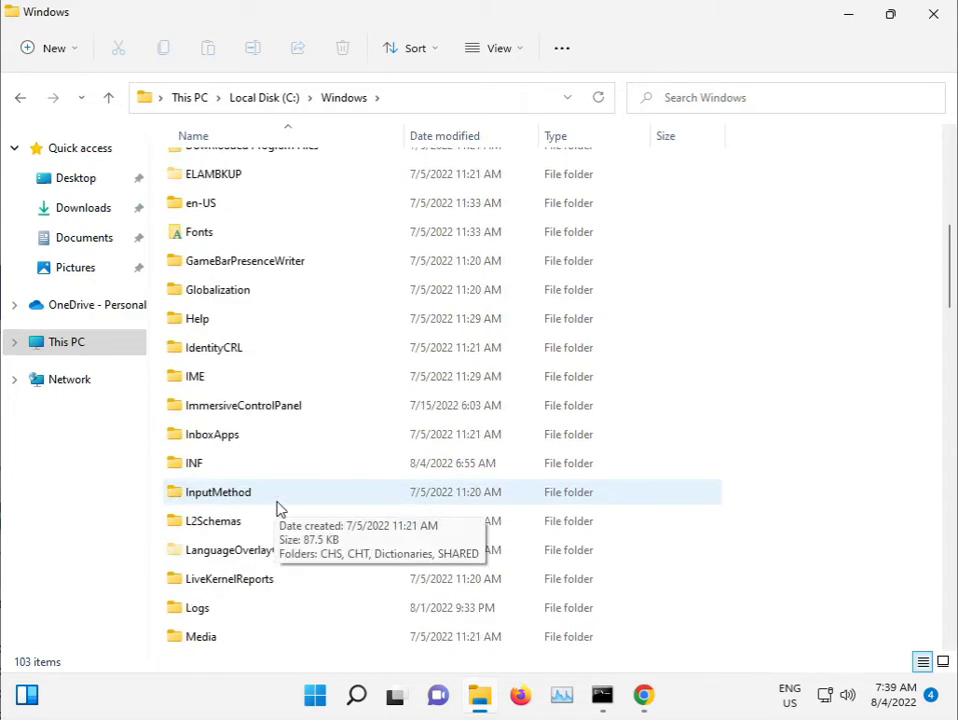
scroll(280, 509, "down", 5)
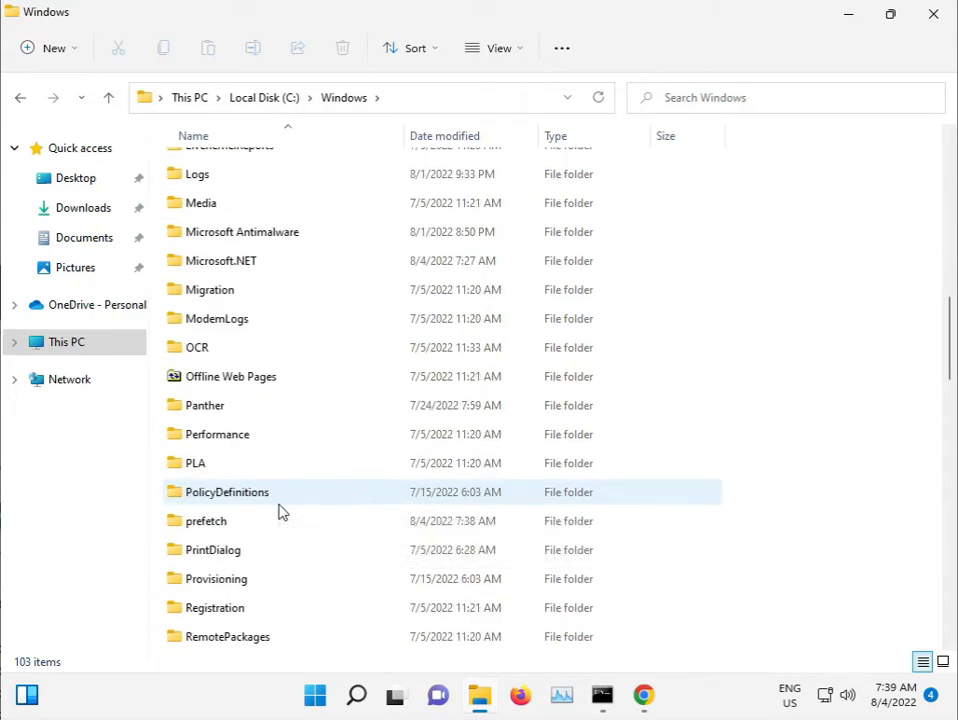
scroll(280, 511, "down", 1)
scroll(280, 511, "down", 4)
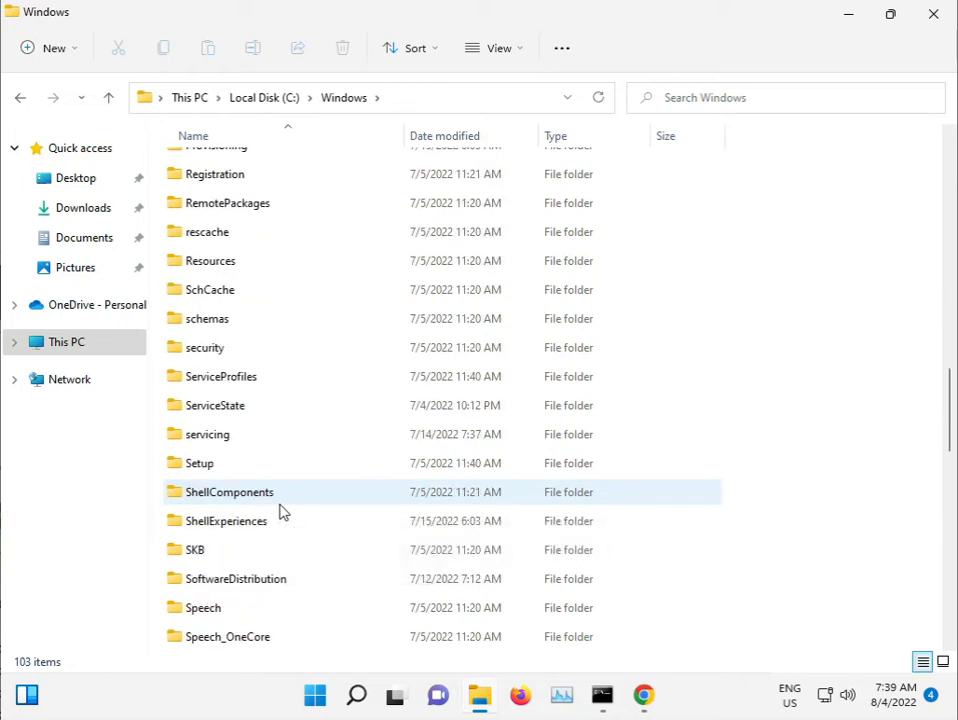
scroll(280, 511, "down", 4)
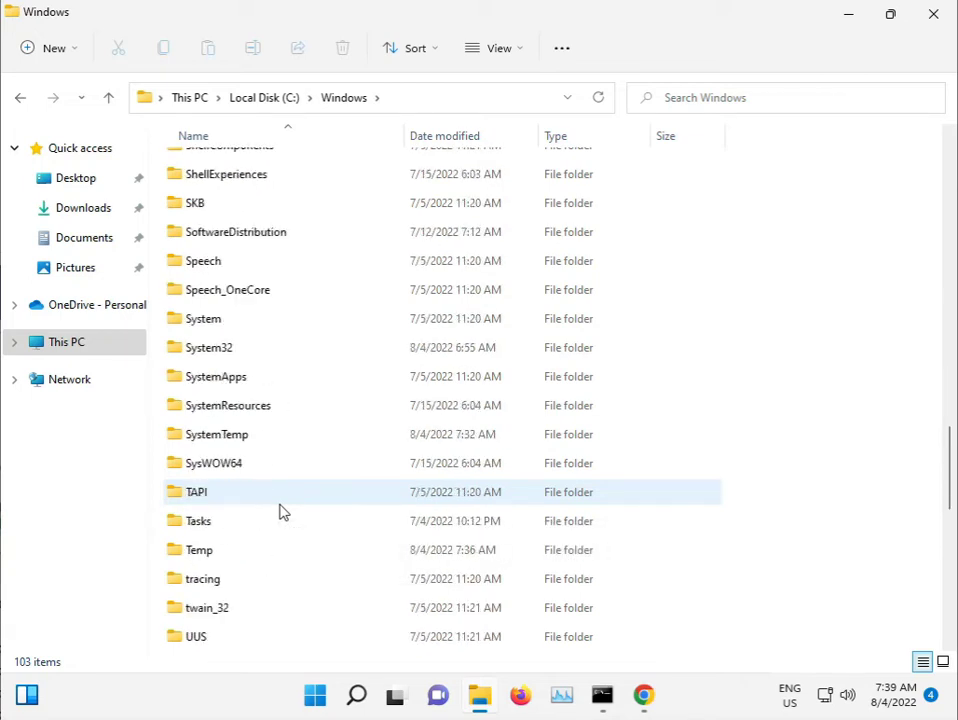
double_click(221, 350)
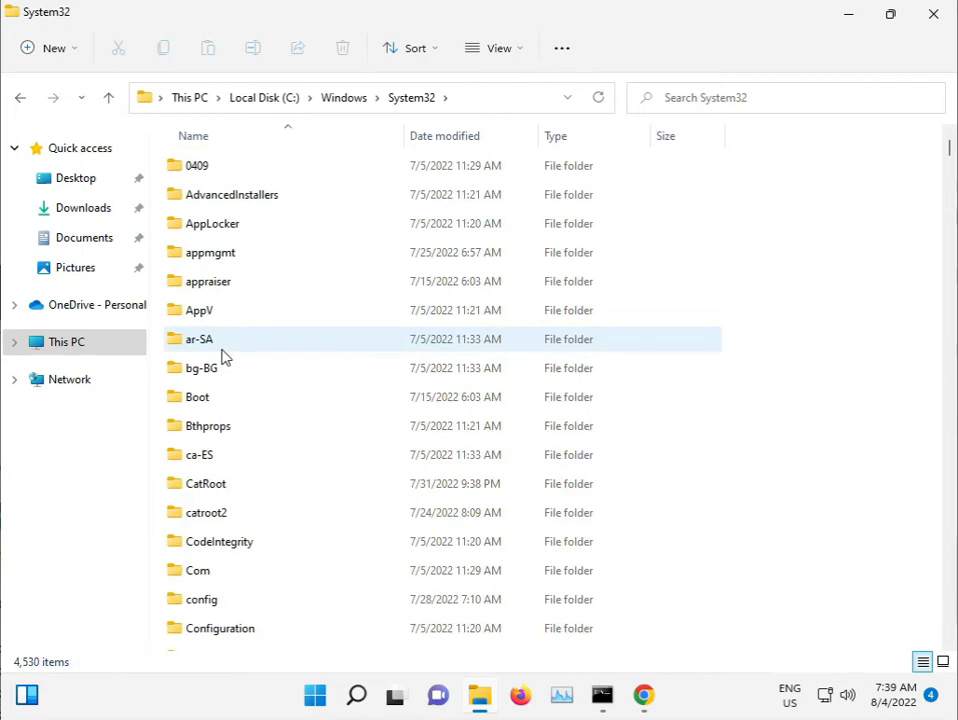
Open catroot2 and permanently delete all three of its items
double_click(240, 508)
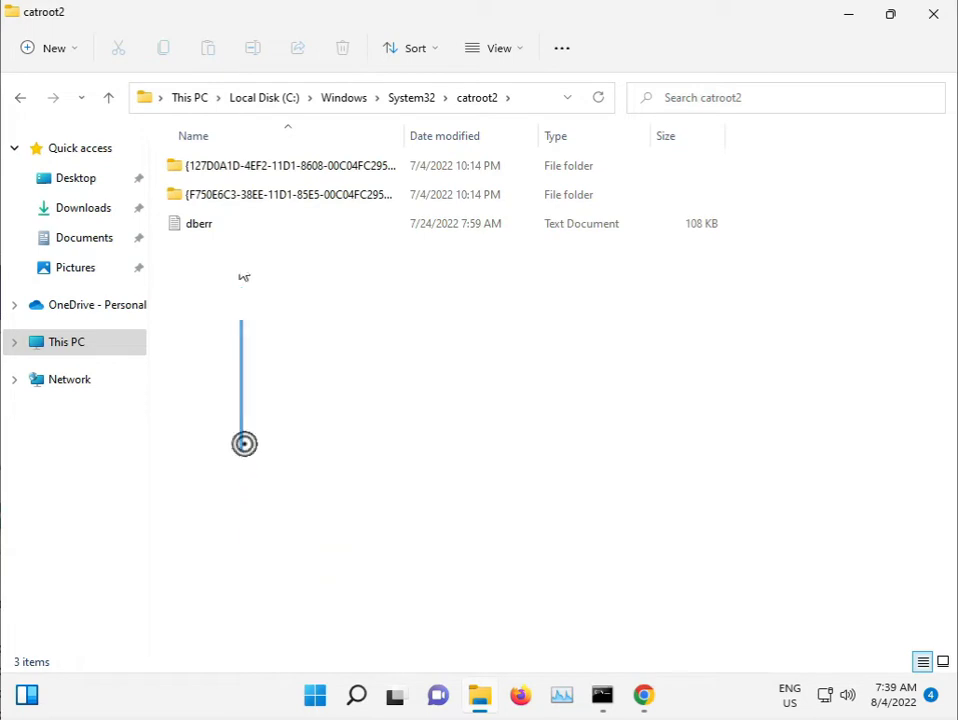
left_click_drag(244, 443, 258, 170)
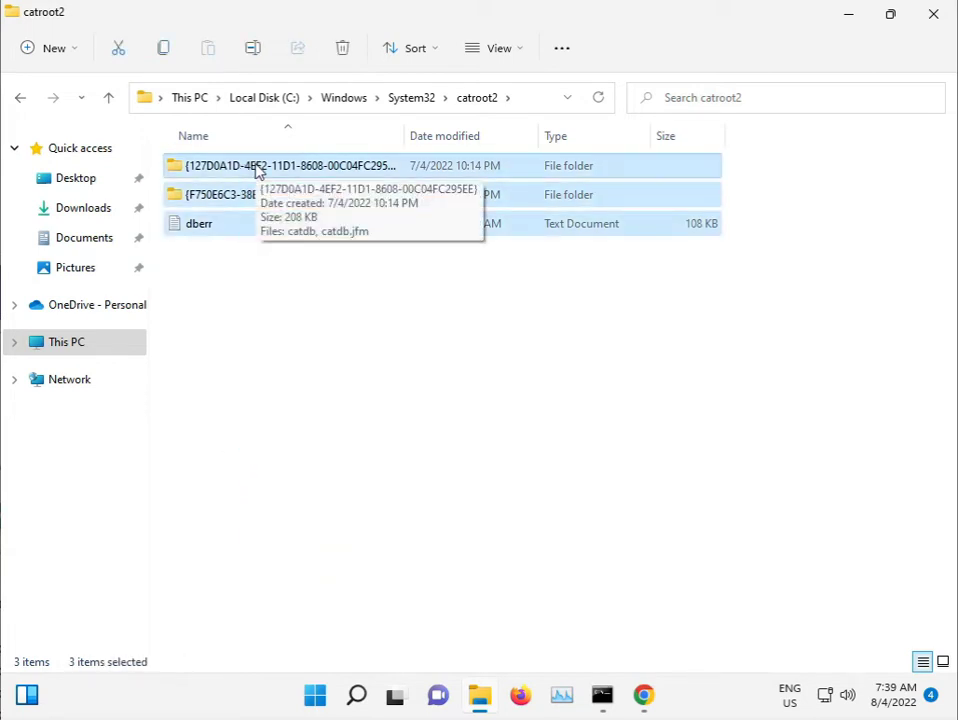
key("shift+Delete")
key("Return")
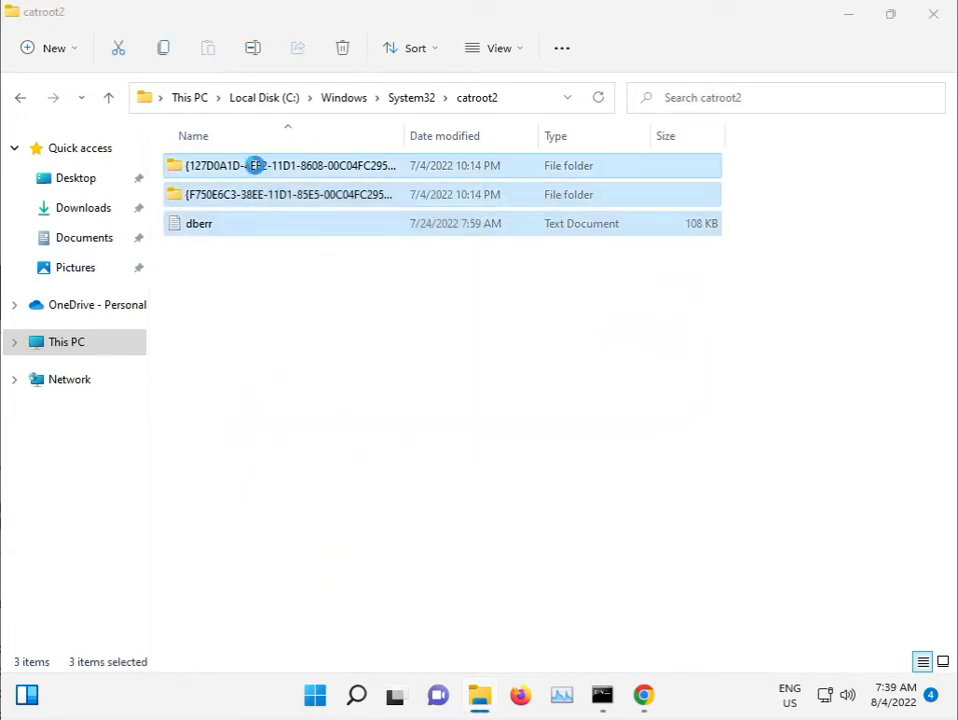
Grant administrator permission for all items and skip files locked by Cryptographic Services
left_click(252, 225)
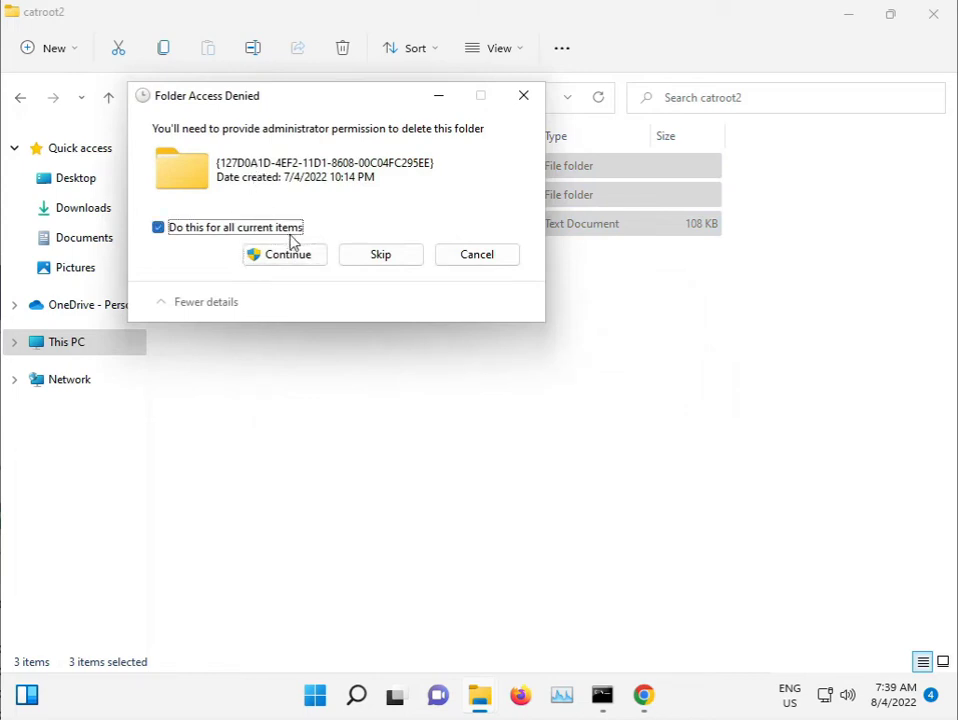
left_click(296, 250)
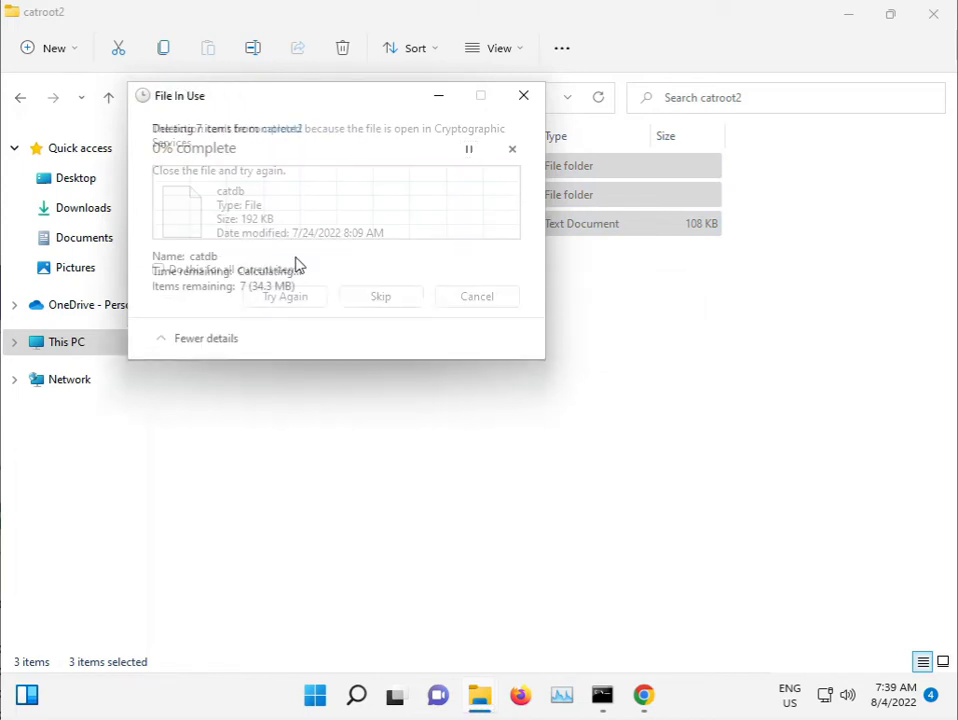
left_click(362, 296)
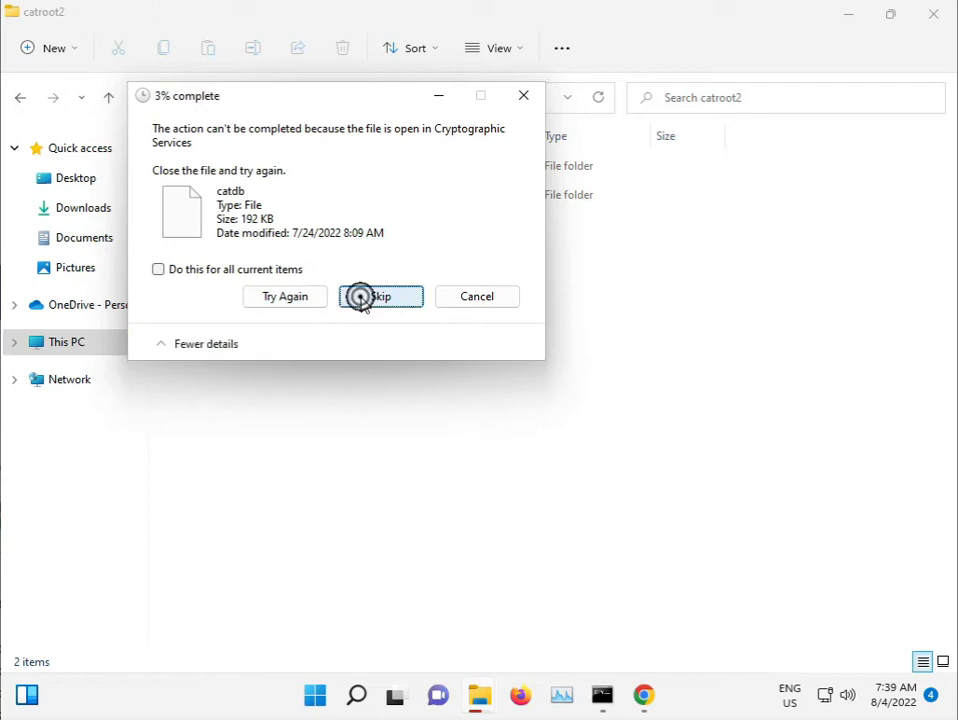
left_click(260, 270)
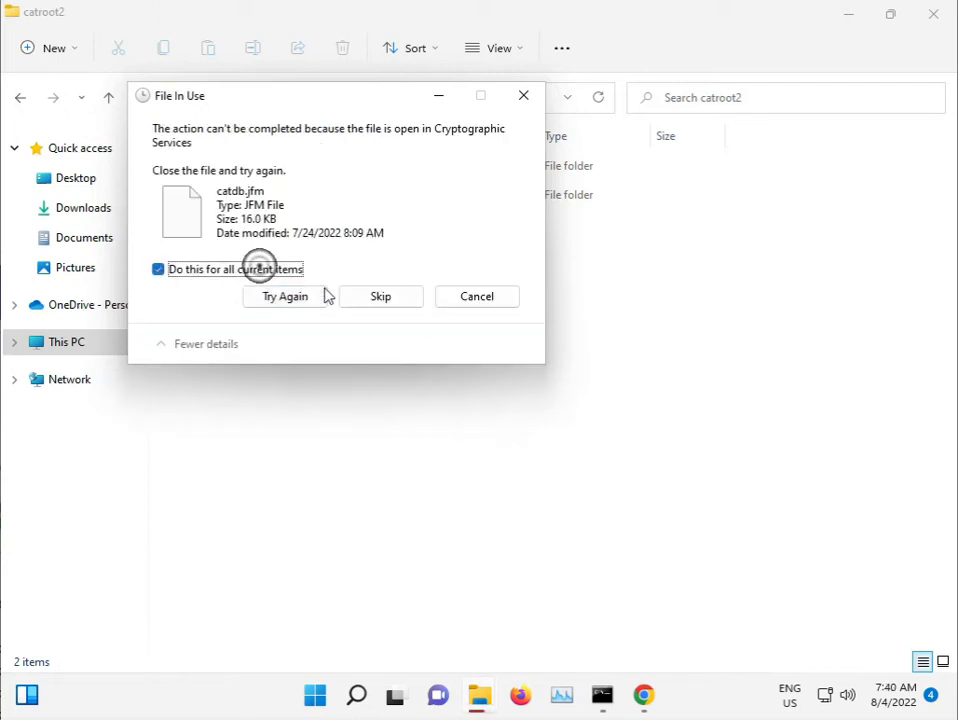
left_click(362, 298)
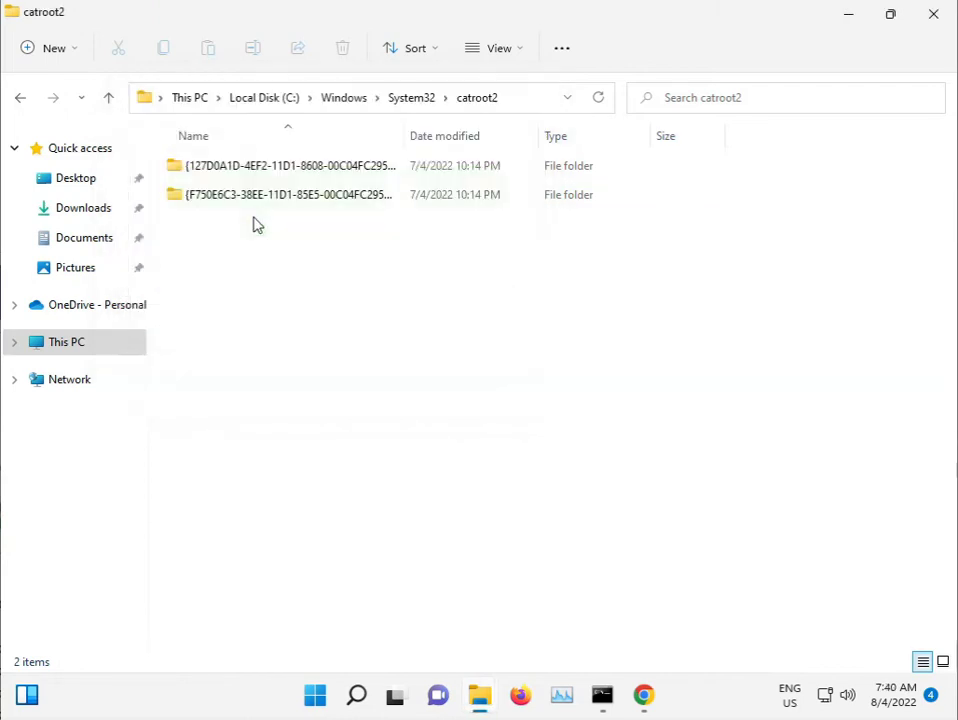
Return from catroot2 to the System32 folder and scroll through its file list
left_click(412, 98)
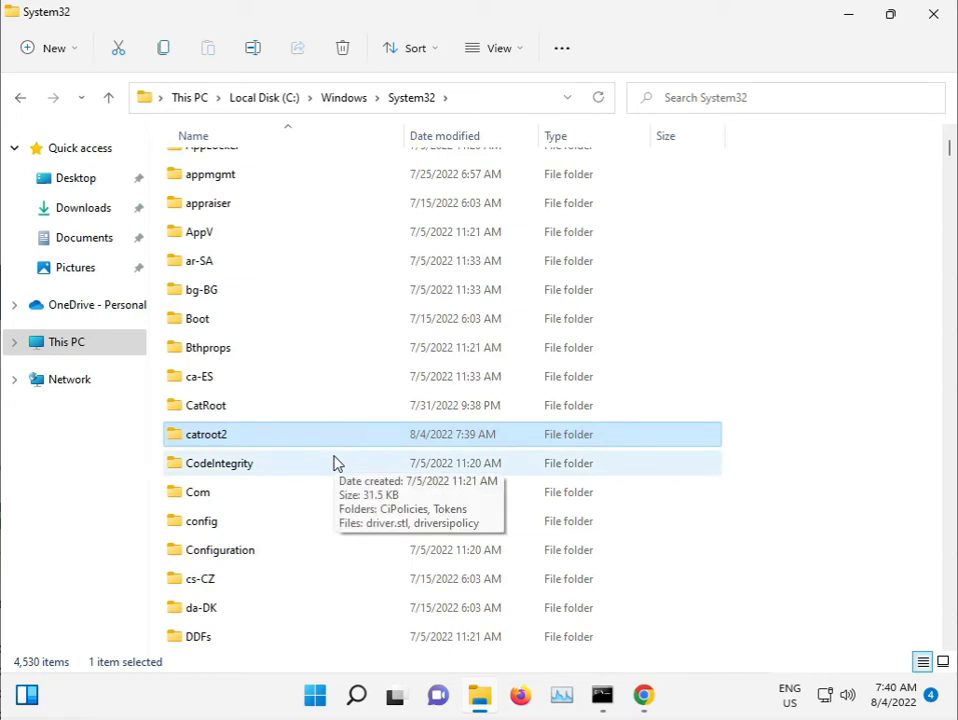
scroll(335, 463, "down", 1)
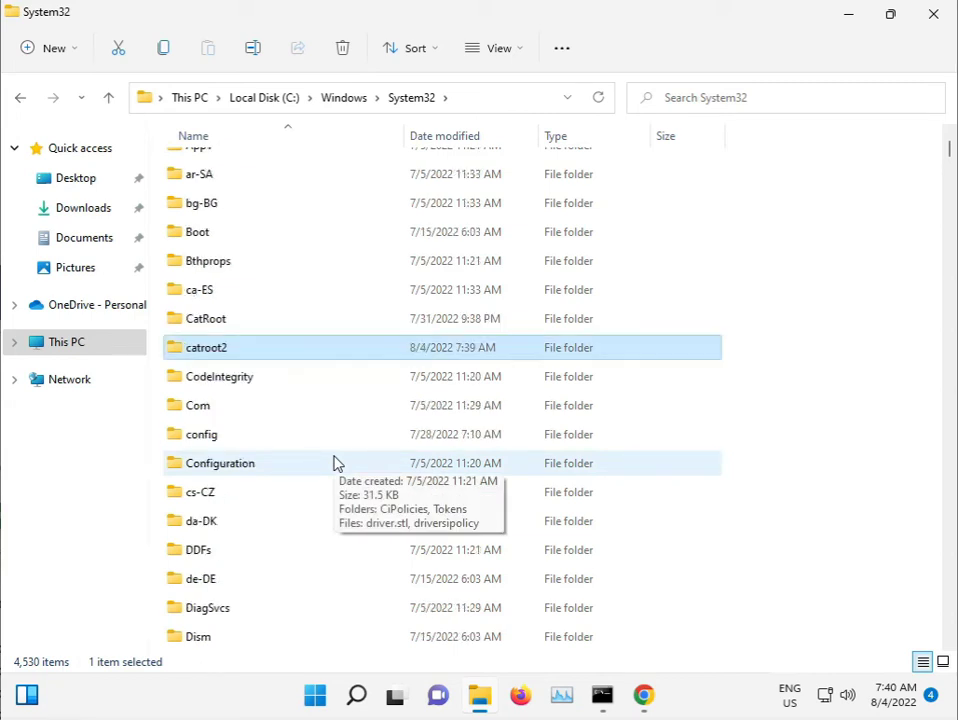
scroll(335, 463, "down", 1)
scroll(335, 463, "down", 4)
scroll(335, 463, "down", 4)
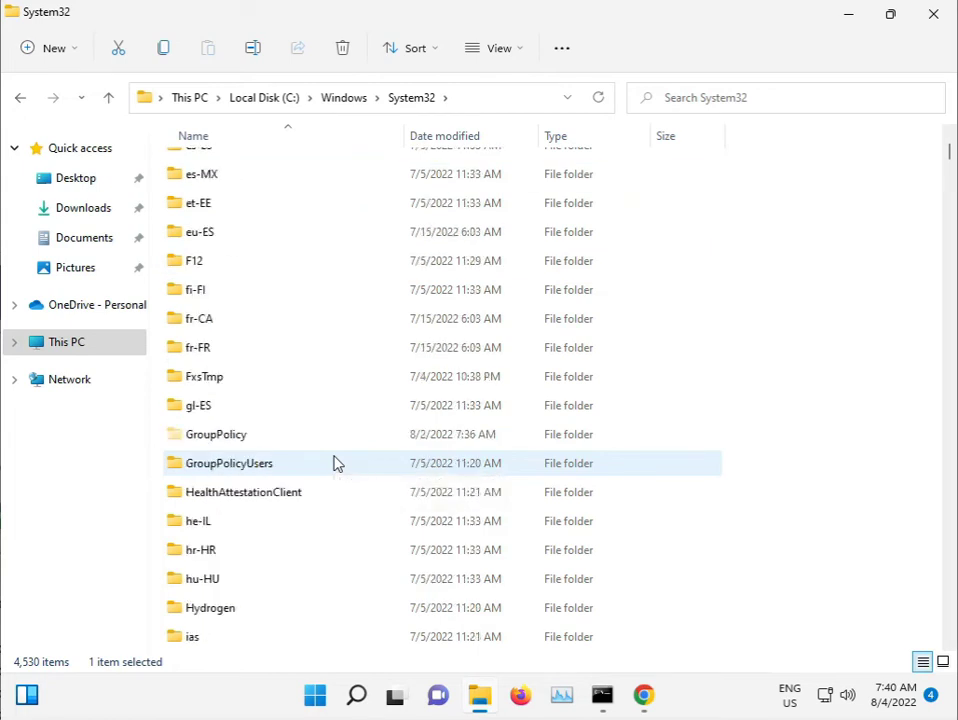
scroll(335, 463, "down", 2)
scroll(335, 463, "down", 12)
scroll(335, 463, "down", 5)
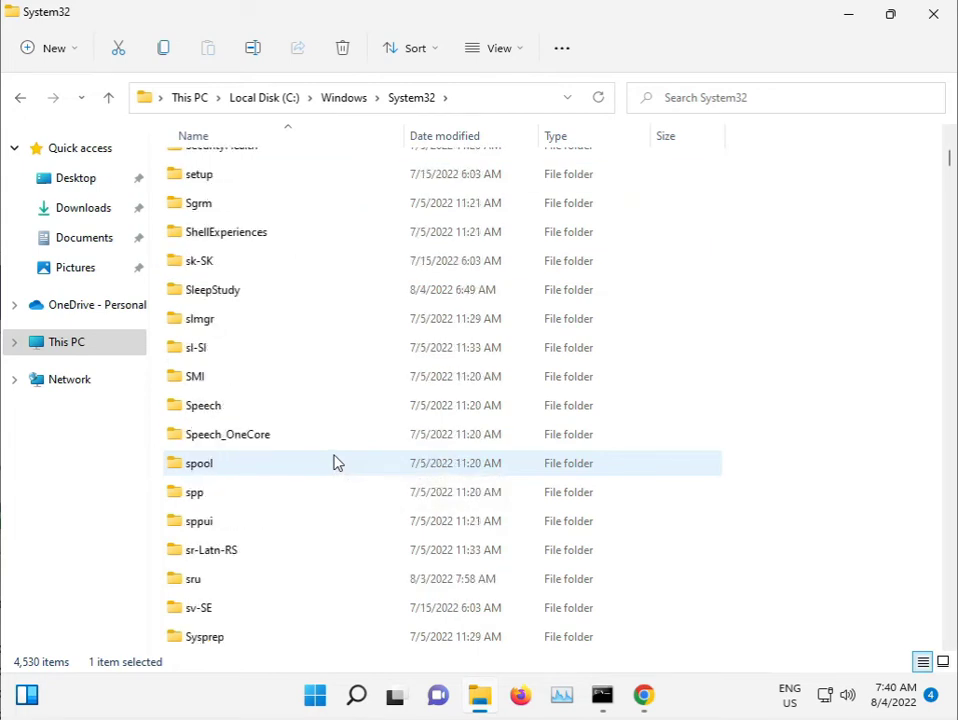
scroll(335, 463, "down", 2)
scroll(335, 463, "up", 1)
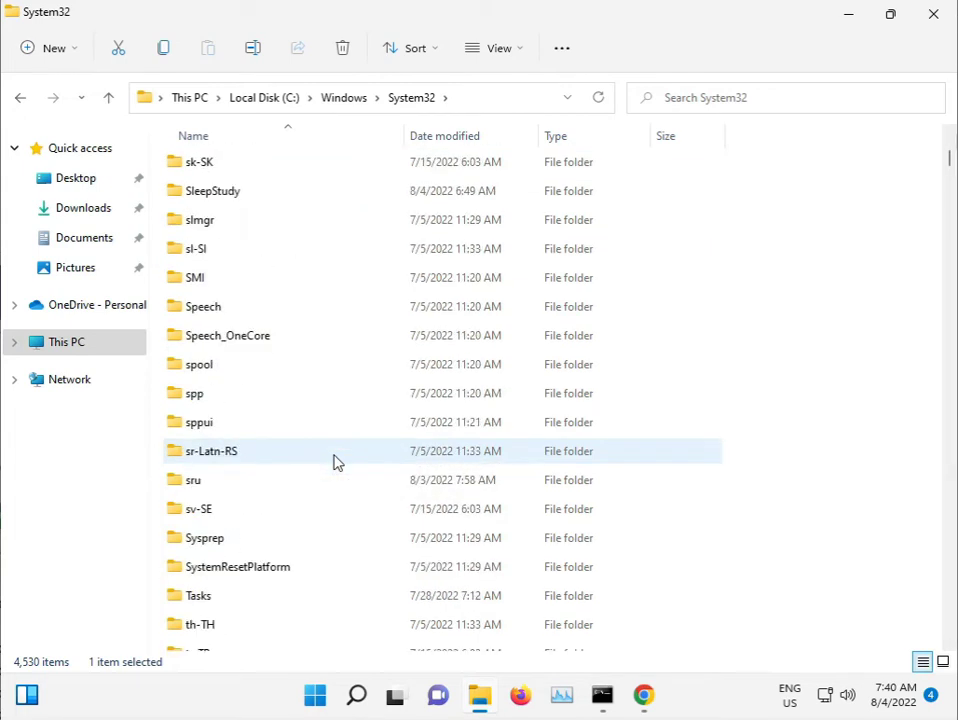
scroll(335, 463, "up", 1)
scroll(335, 463, "up", 1)
scroll(335, 463, "up", 1)
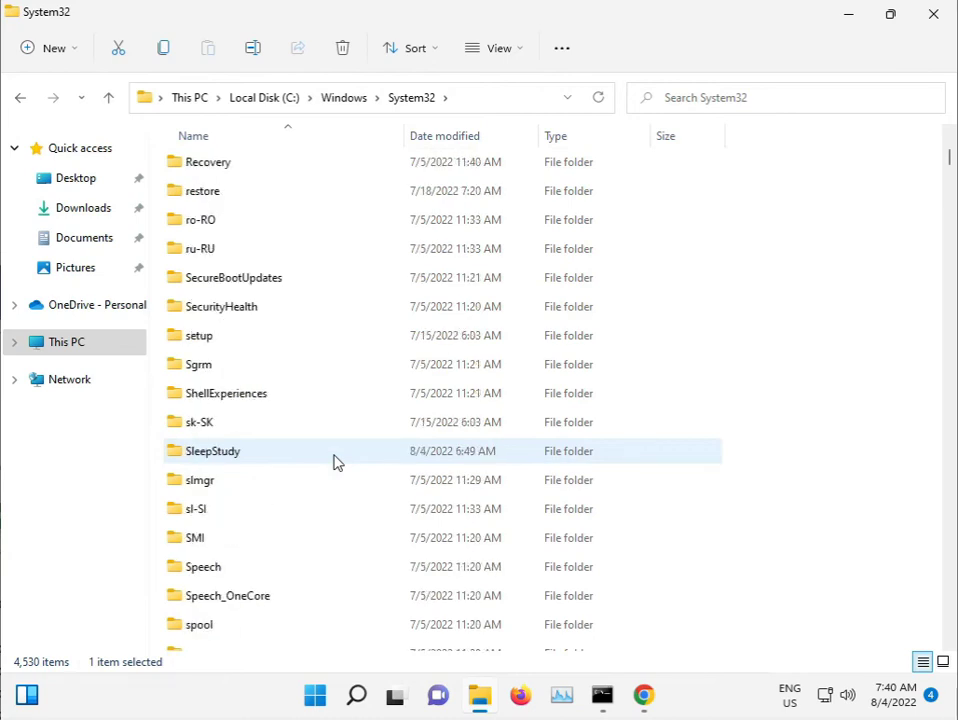
scroll(335, 462, "down", 1)
Browse System32 by keyboard from the d files like d3d8thk.dll to the sam files
left_click(333, 458)
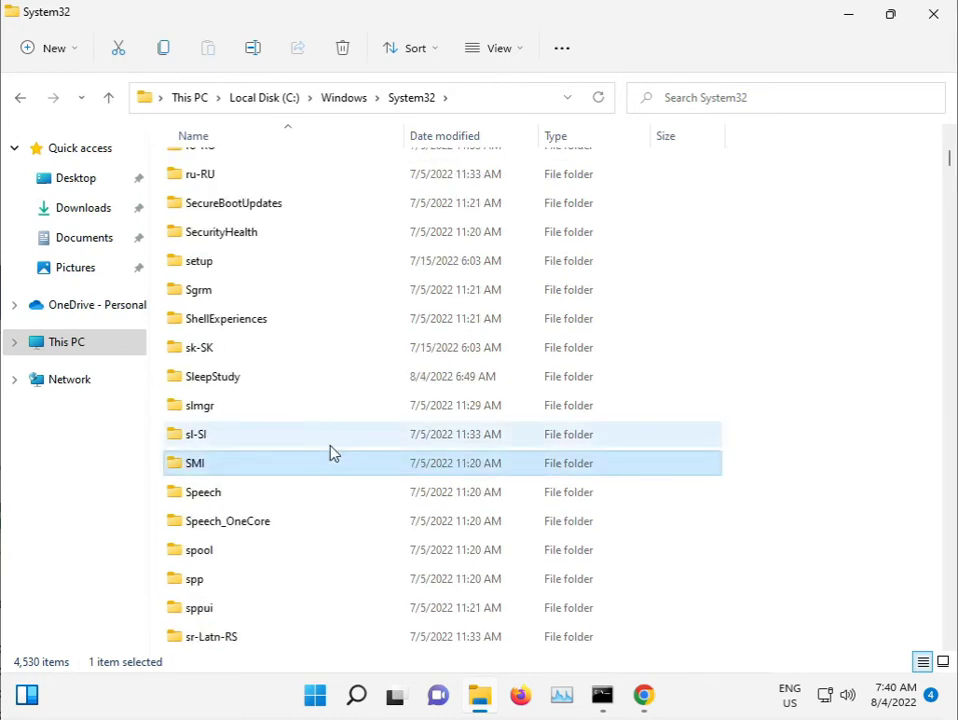
key("d")
key("Down")
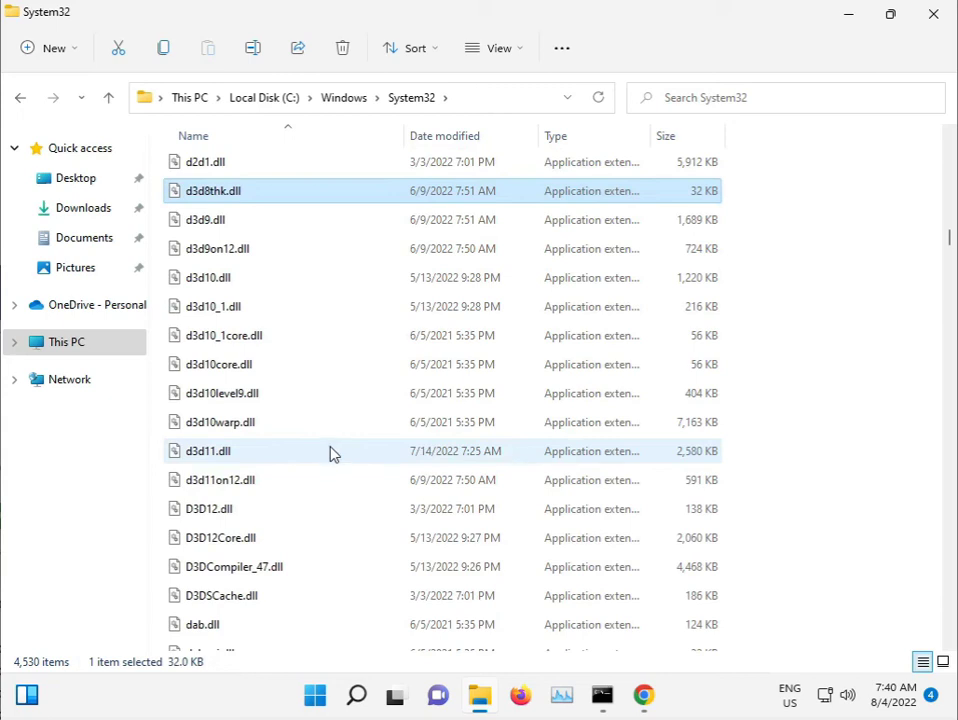
key("s")
key("Down")
key("Down")
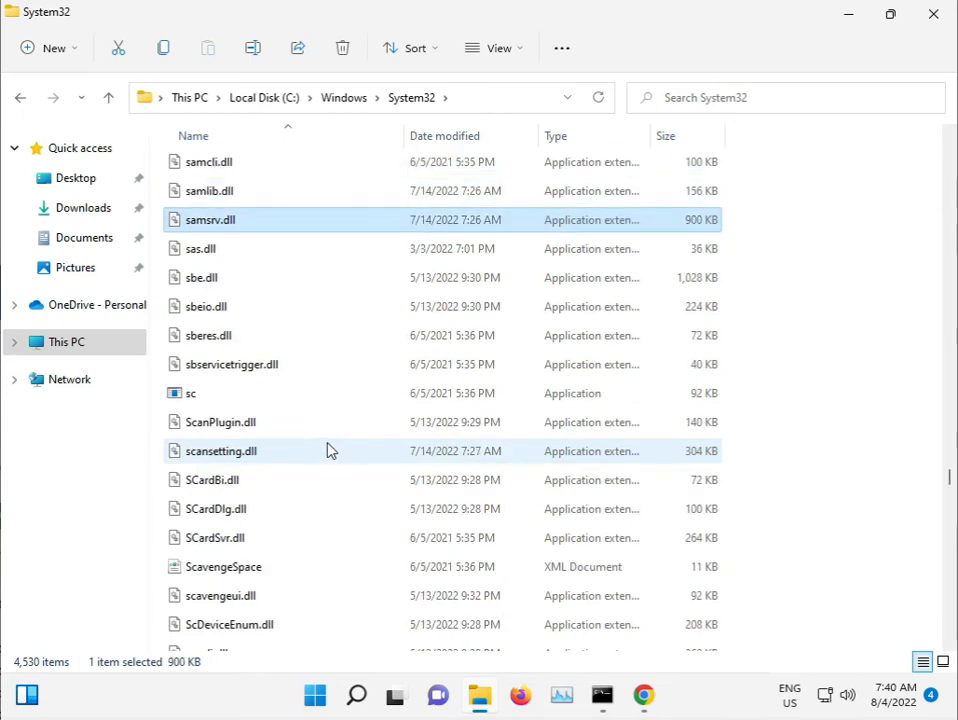
key("Down")
key("Down")
key("Page_Down")
key("Page_Down")
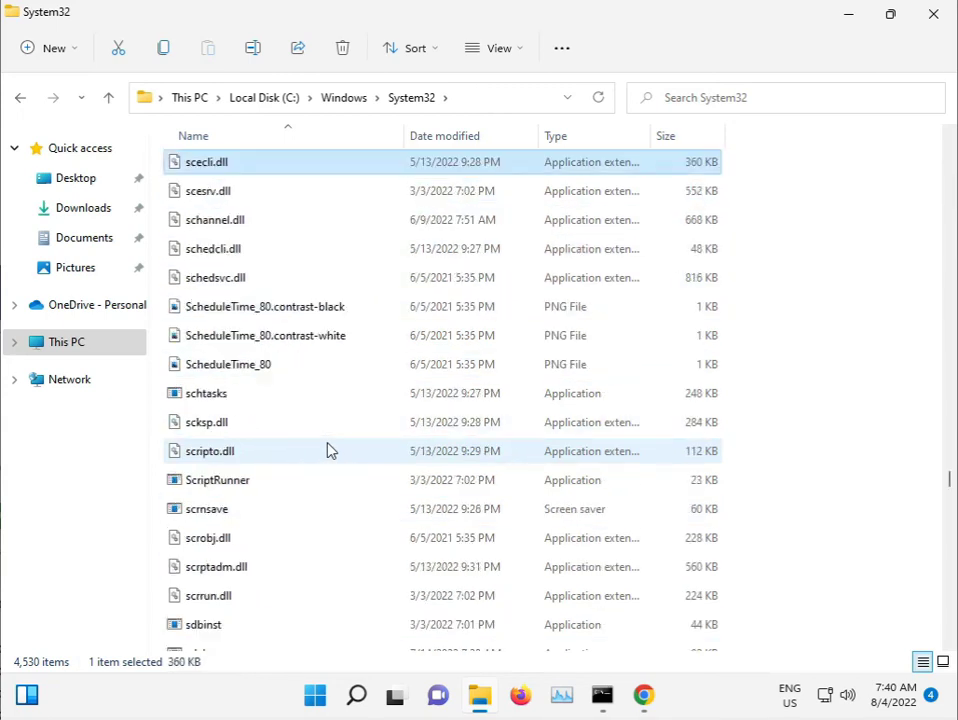
Continue through the sc, Security and Settings files down to the Sh entries
key("Down")
key("Down")
key("Down")
key("Down")
key("Down")
key("Page_Down")
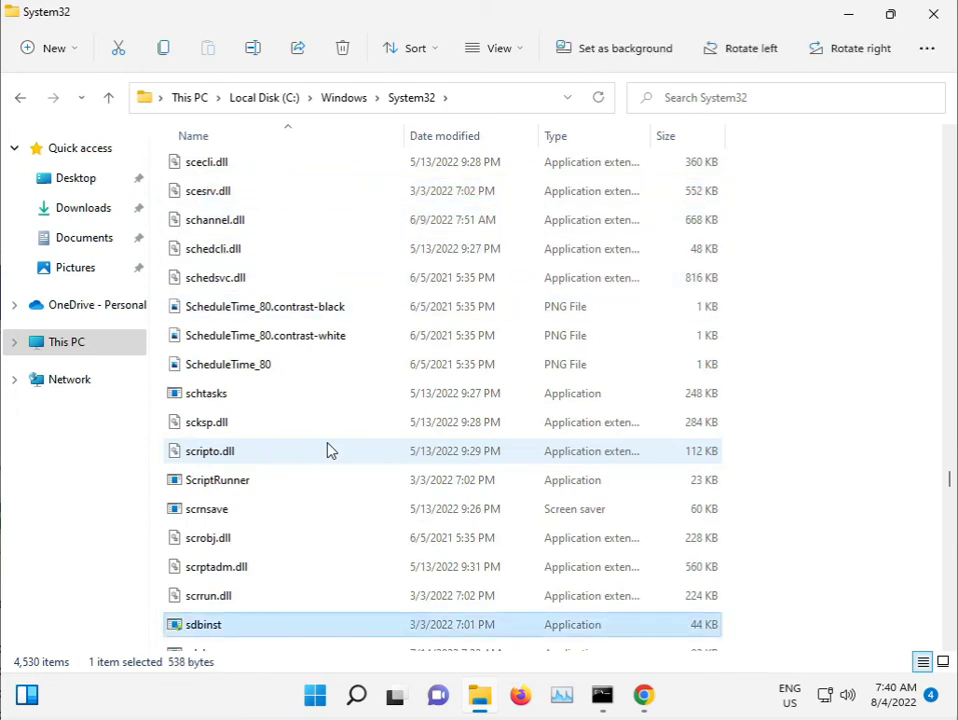
type("sdi")
key("Down")
key("Page_Down")
key("Page_Down")
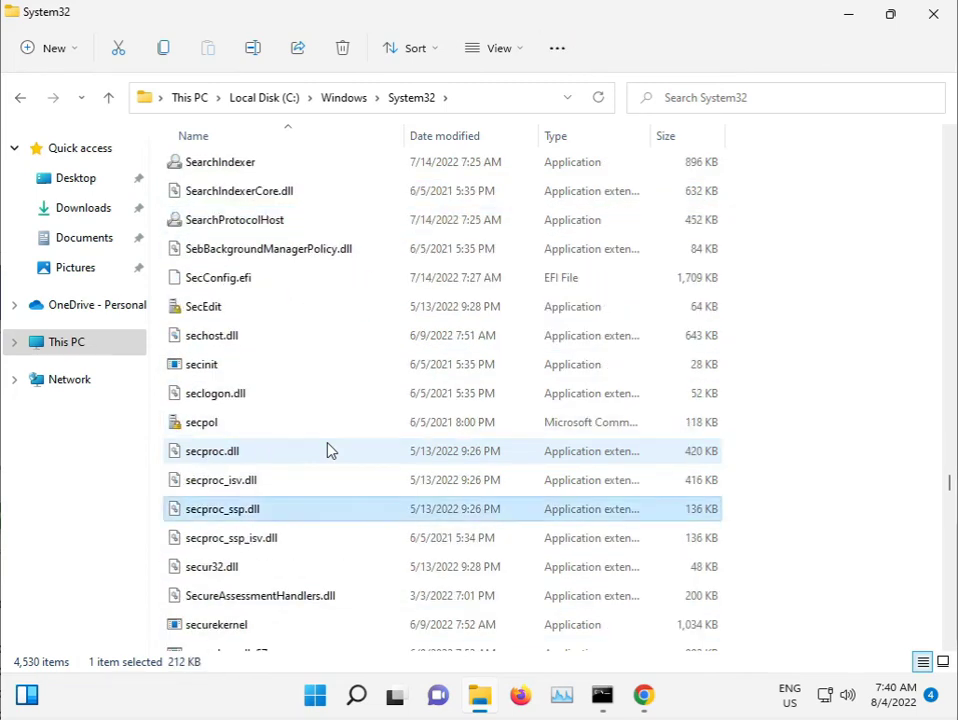
key("Page_Down")
key("Page_Down")
key("Page_Down")
key("Down")
key("Page_Down")
key("Page_Down")
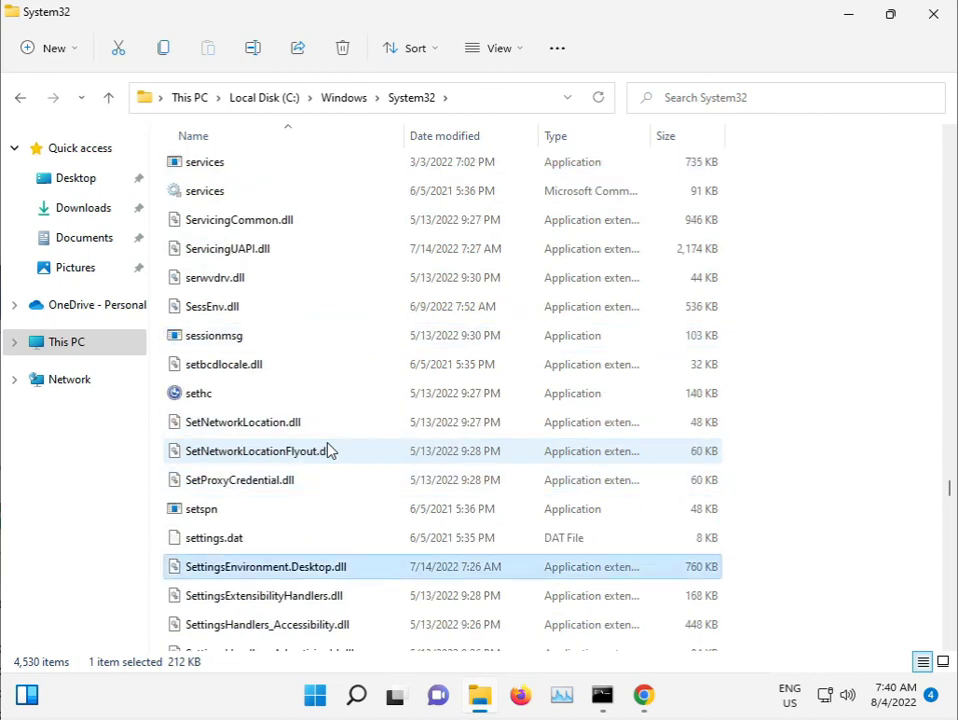
key("Page_Down")
key("Page_Down")
key("Page_Down")
key("Page_Down")
key("Page_Down")
key("Page_Down")
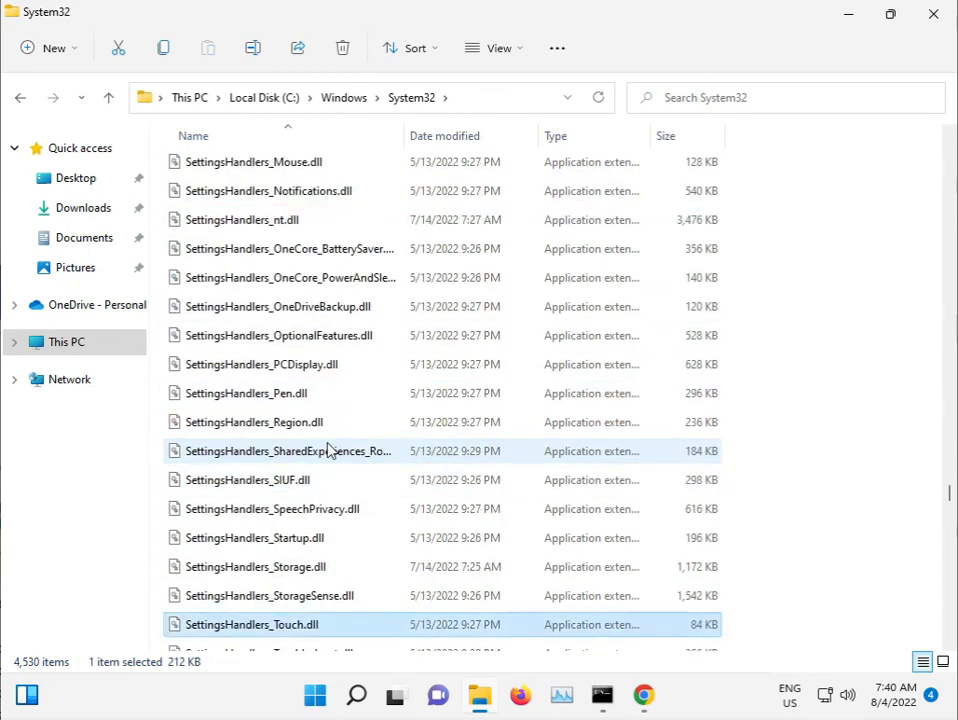
key("Page_Down")
key("Page_Down")
key("Page_Down")
key("Down")
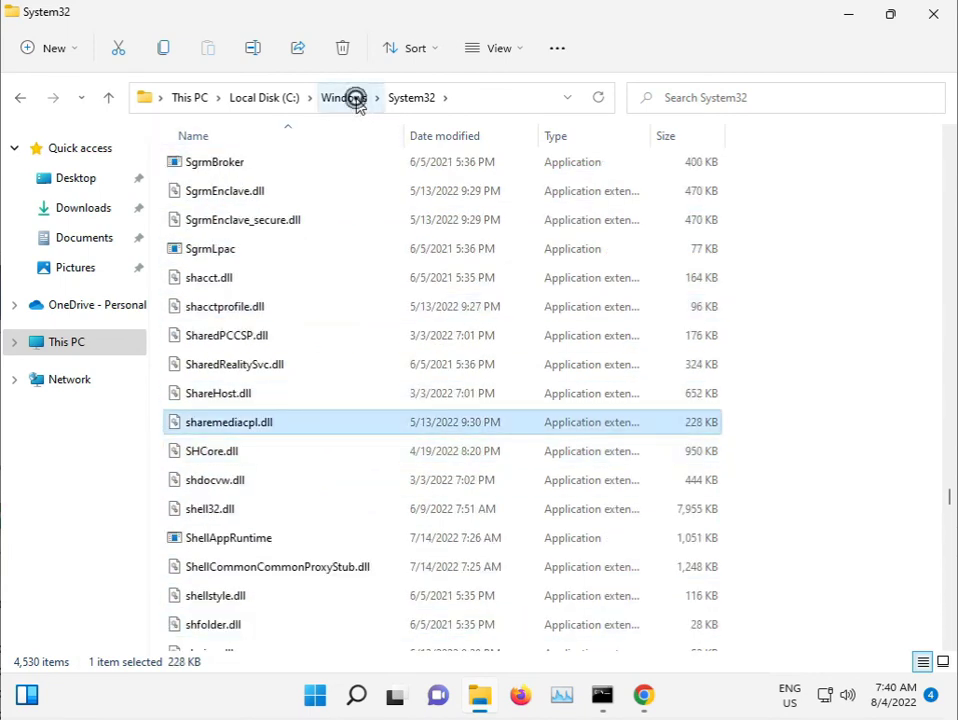
Go up to the Windows folder and open SoftwareDistribution
left_click(352, 99)
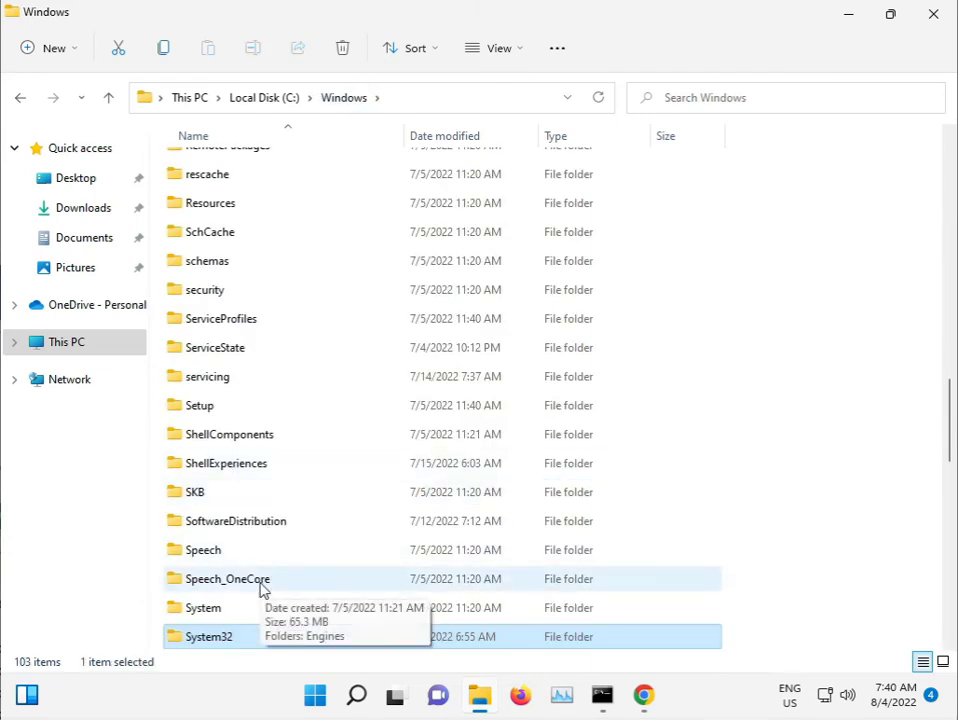
key("Down")
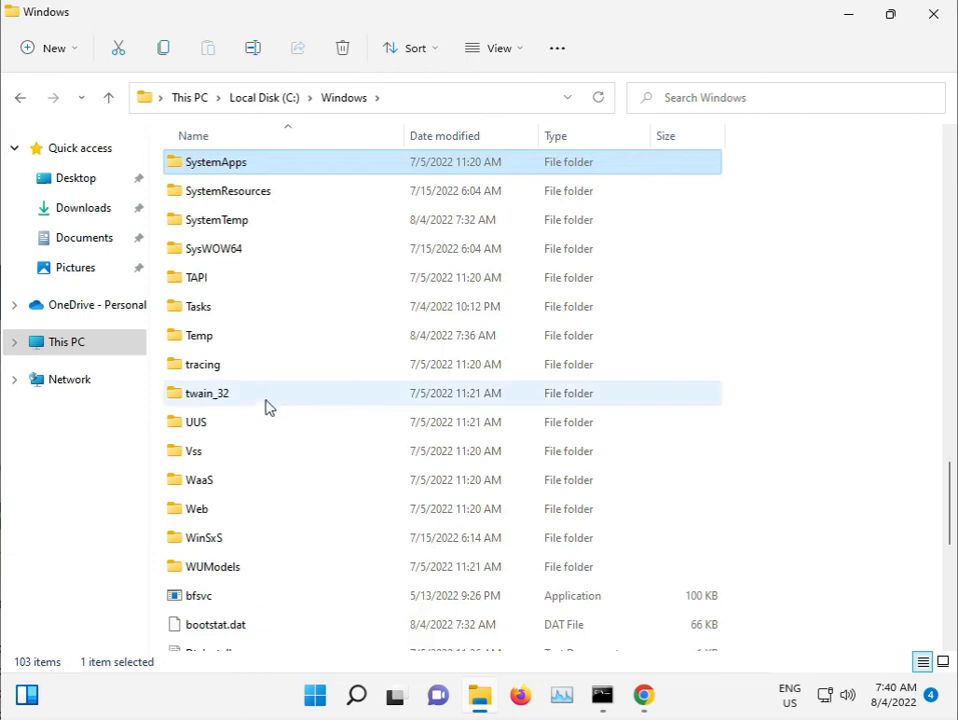
key("Down")
key("Down")
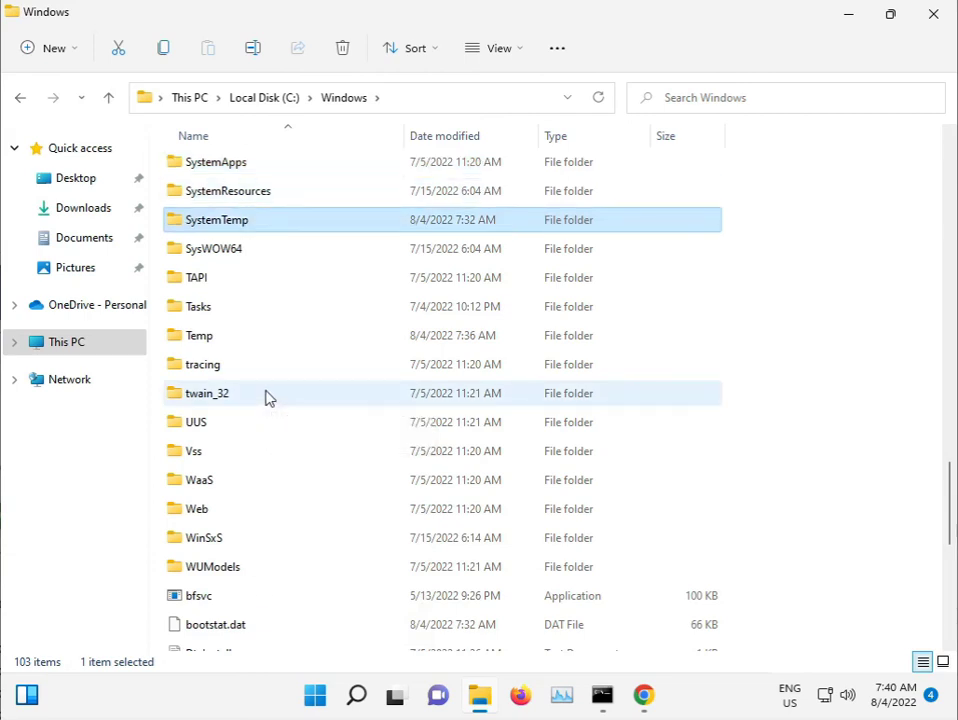
key("Down")
scroll(273, 366, "up", 1)
scroll(273, 366, "up", 3)
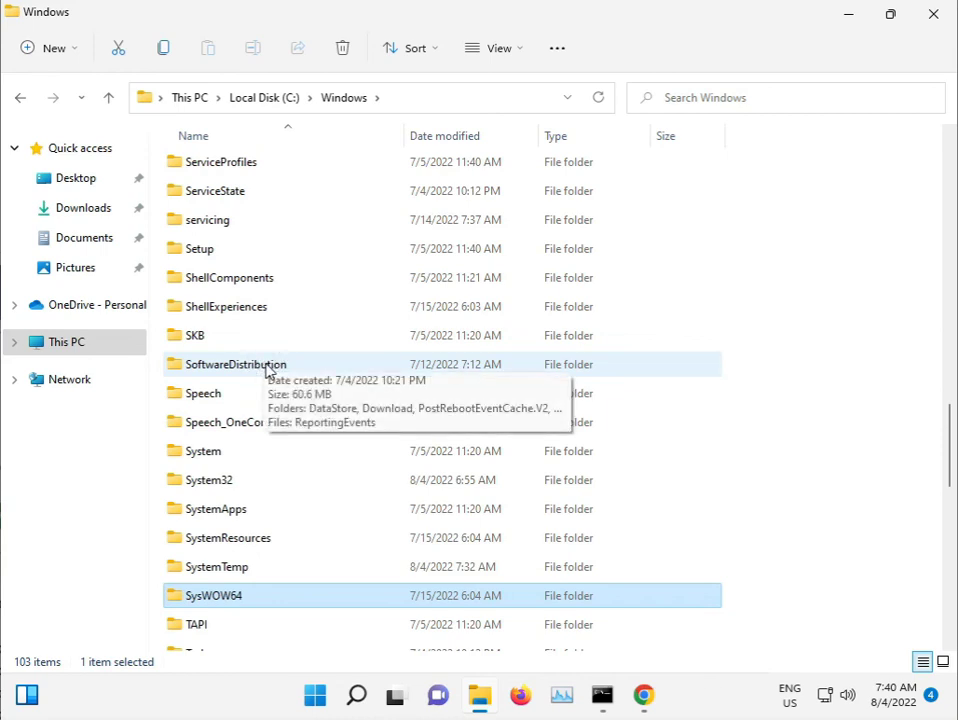
double_click(248, 372)
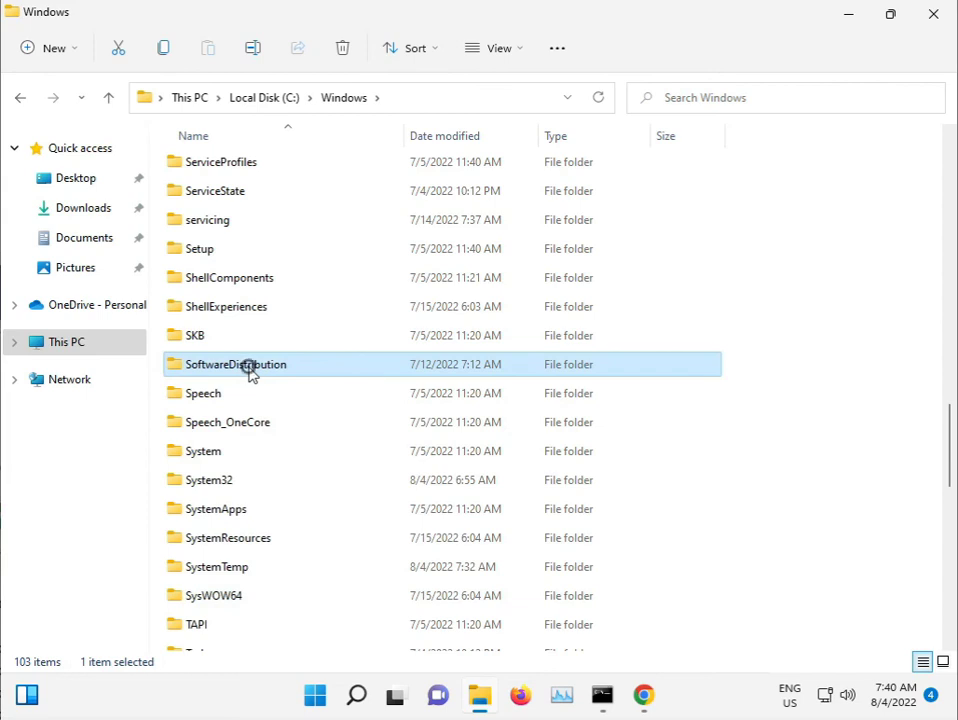
Permanently delete SoftwareDistribution's six items, skipping files in use, then return to the sfc scan
left_click_drag(260, 392, 248, 165)
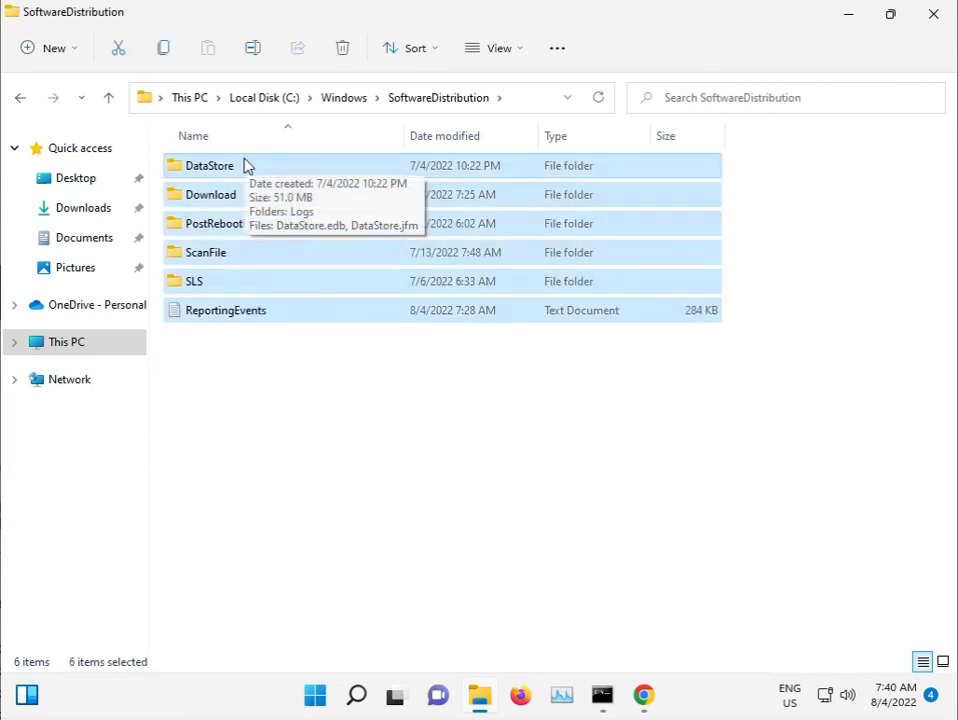
key("shift+Delete")
left_click(545, 362)
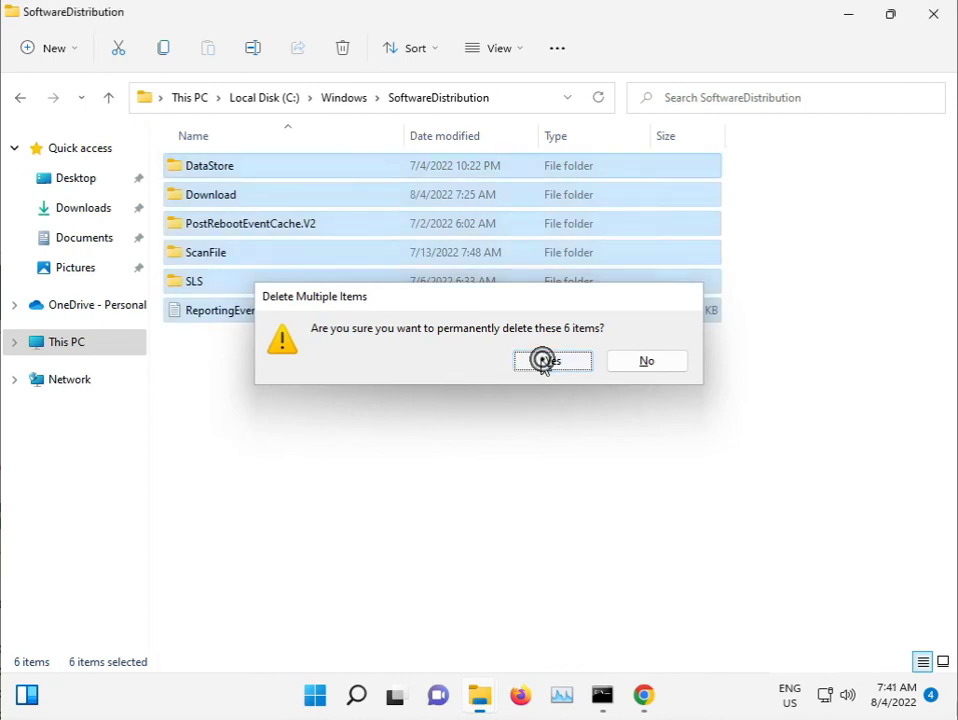
left_click(427, 258)
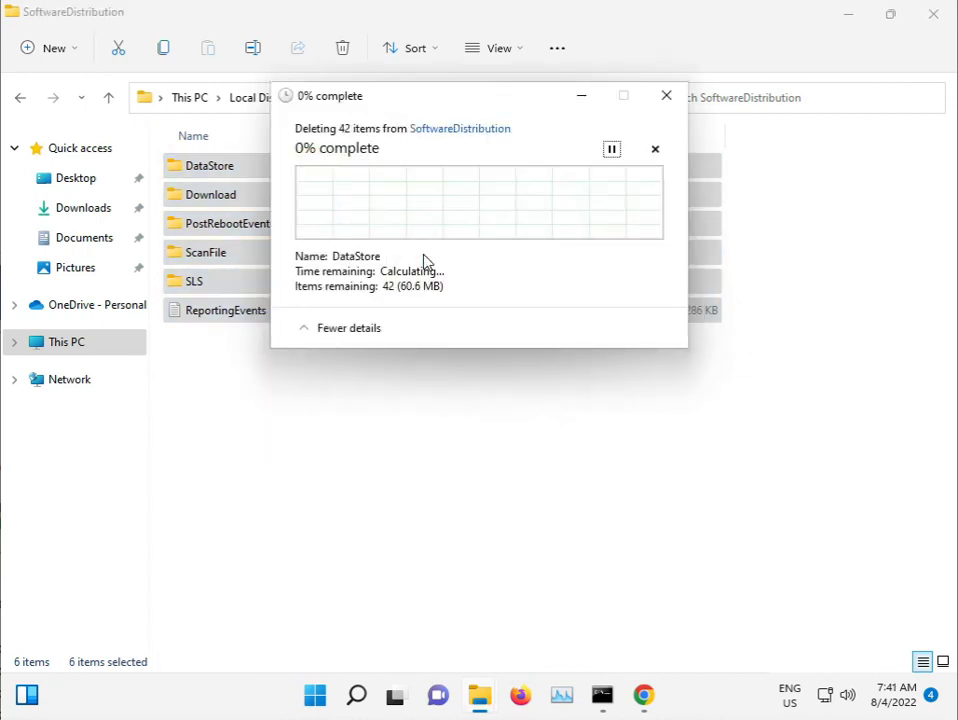
left_click(312, 256)
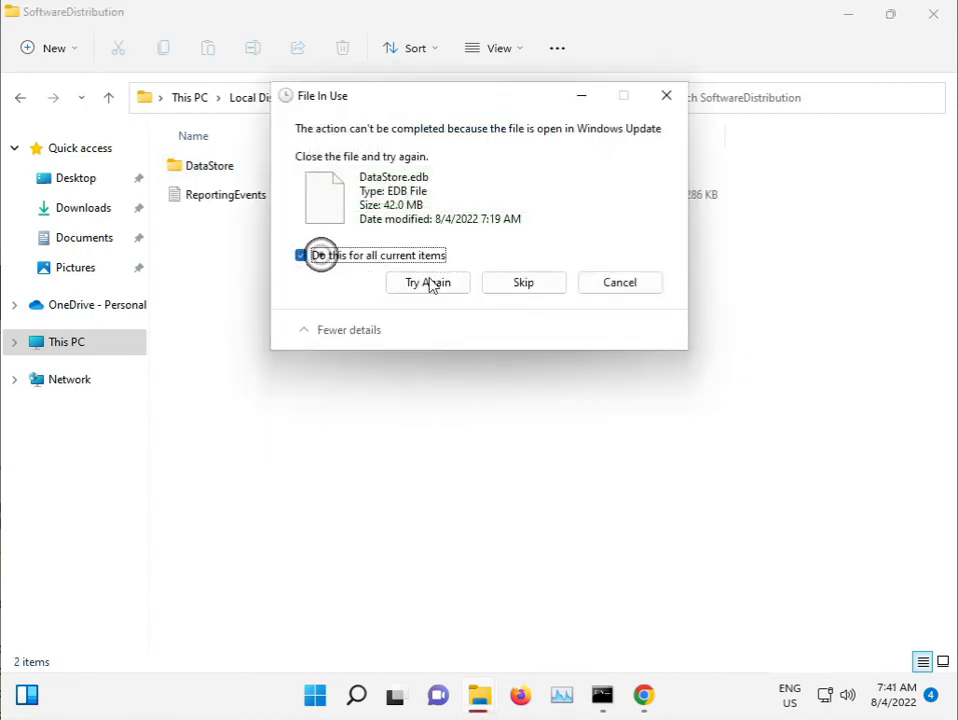
left_click(524, 284)
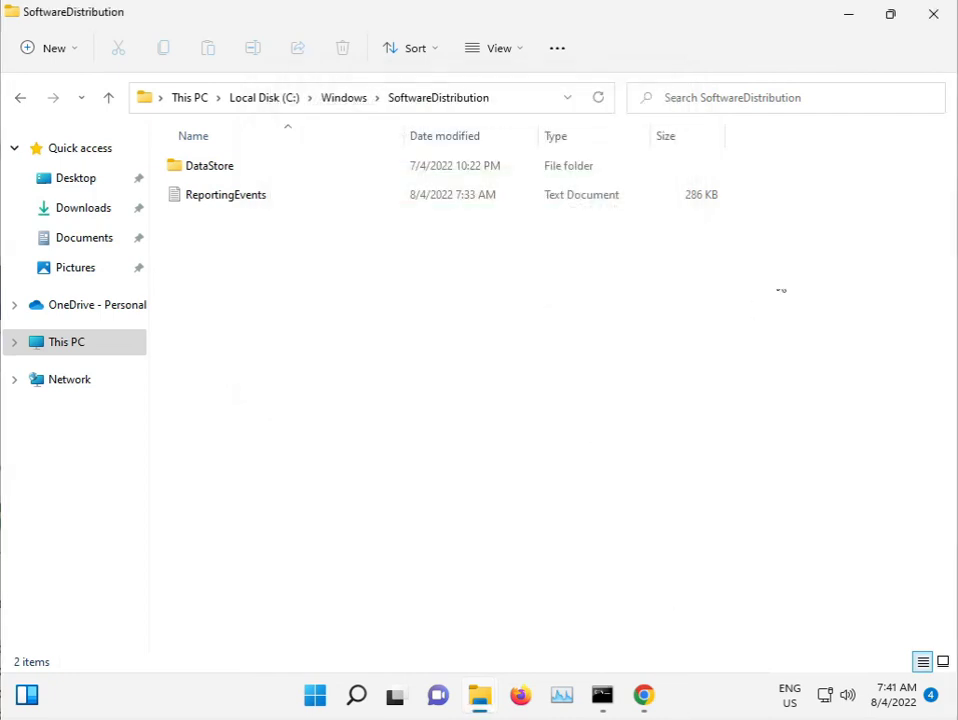
left_click(930, 16)
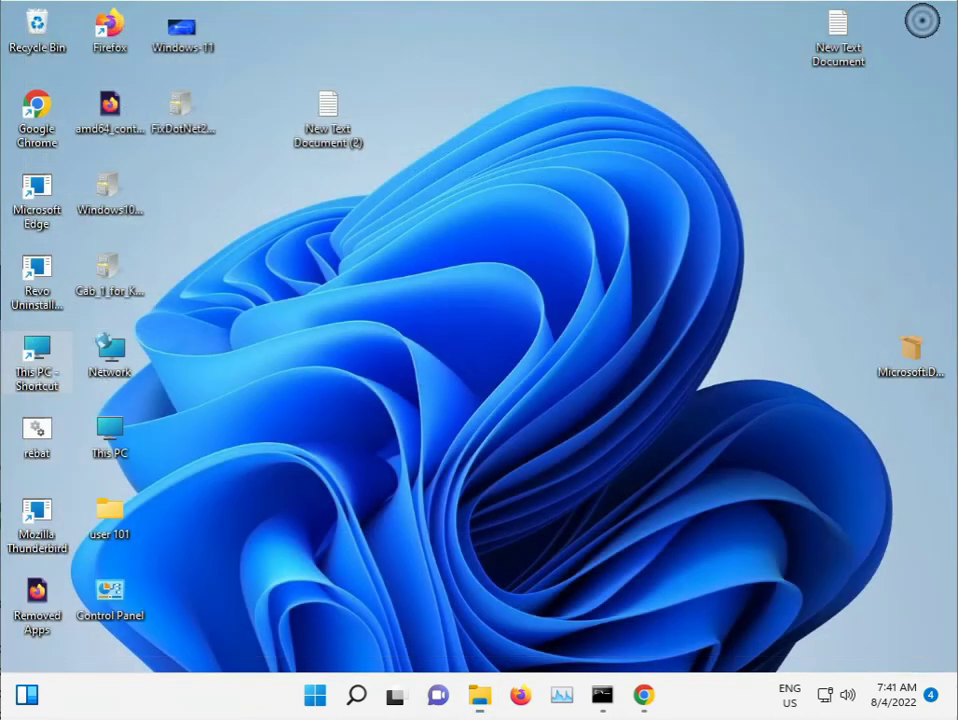
left_click(602, 697)
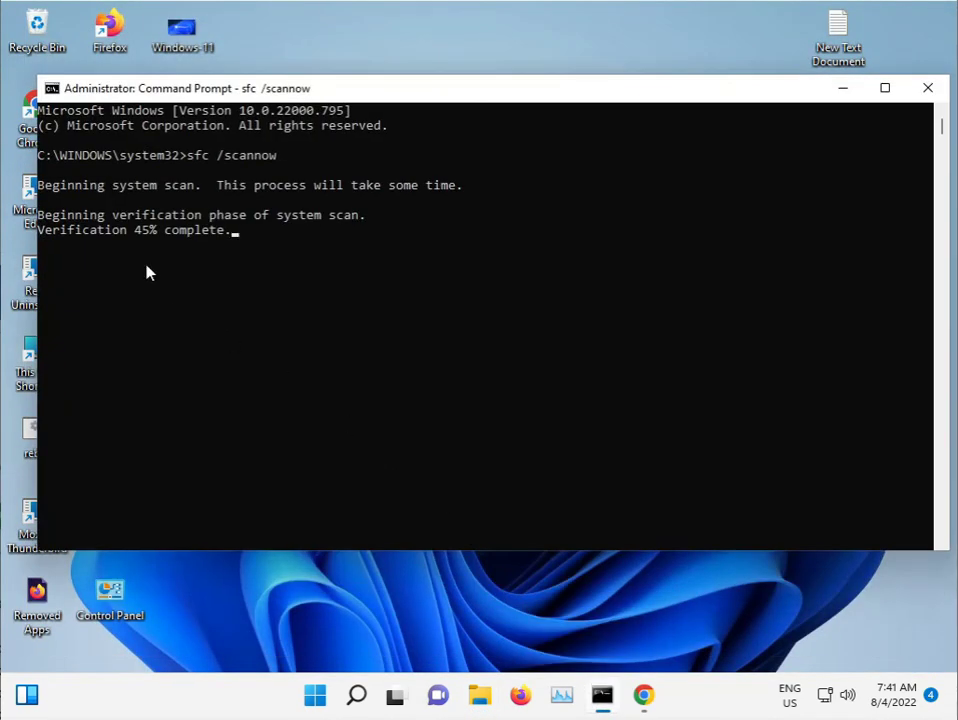